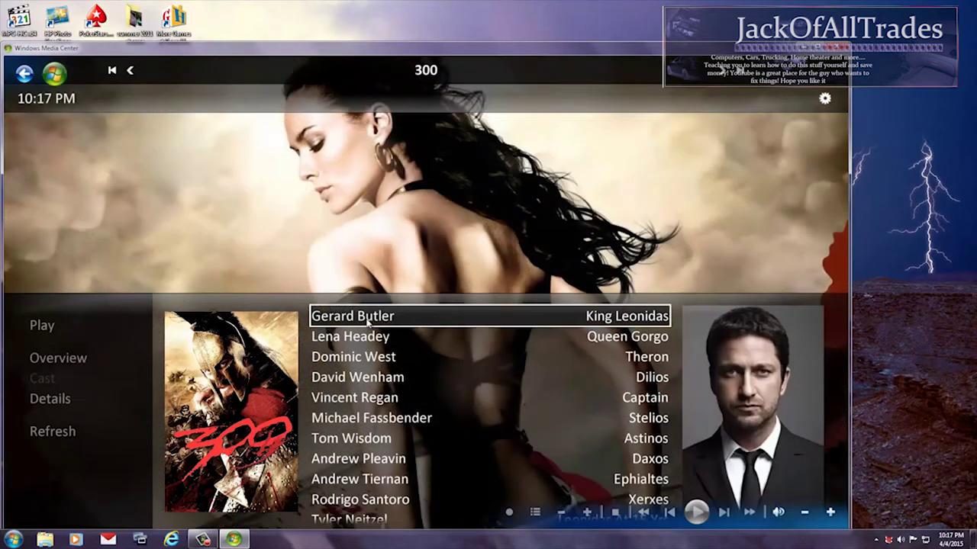
- View Gerard Butler's films from the 300 cast list and check the media details of The Phantom of the Opera
click(365, 318)
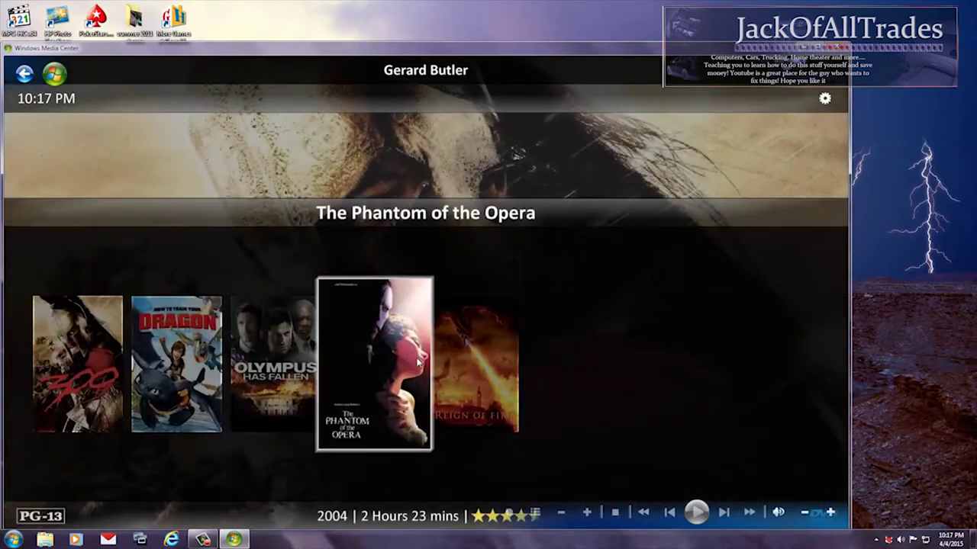
click(405, 364)
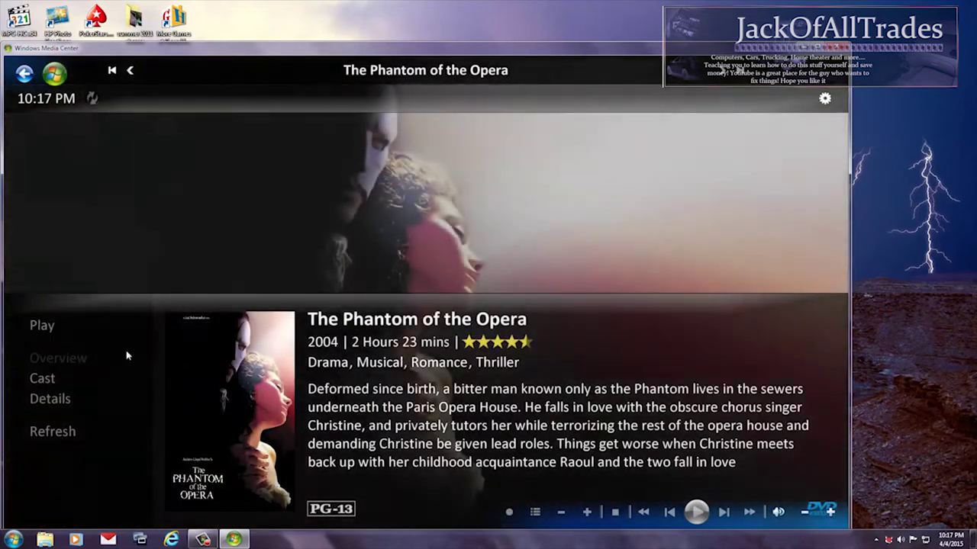
click(55, 404)
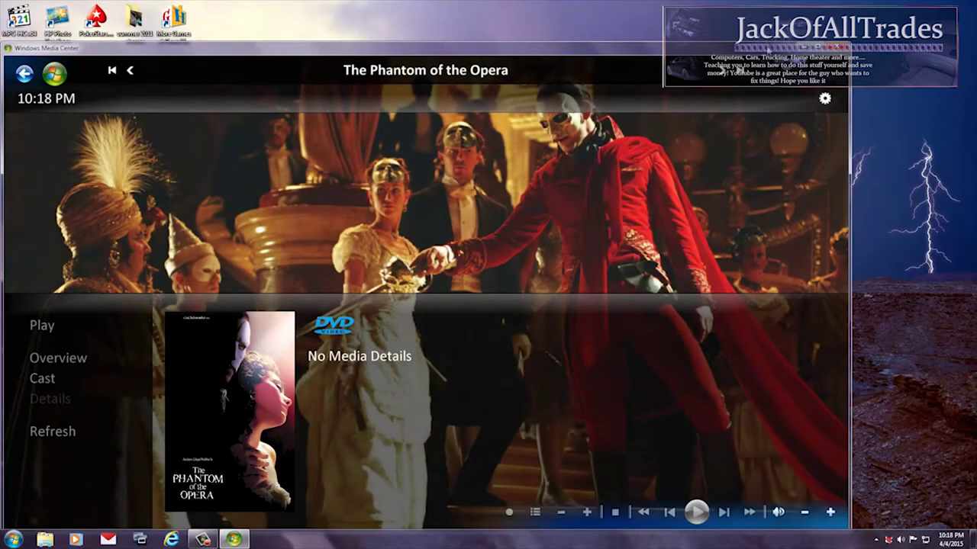
- Close Windows Media Center and open the Media Browser Configurator
click(841, 47)
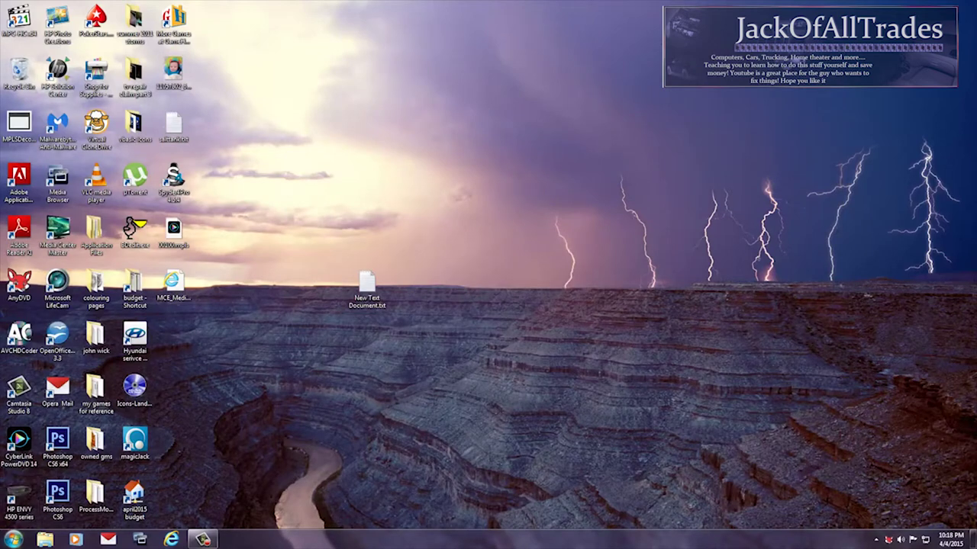
click(13, 540)
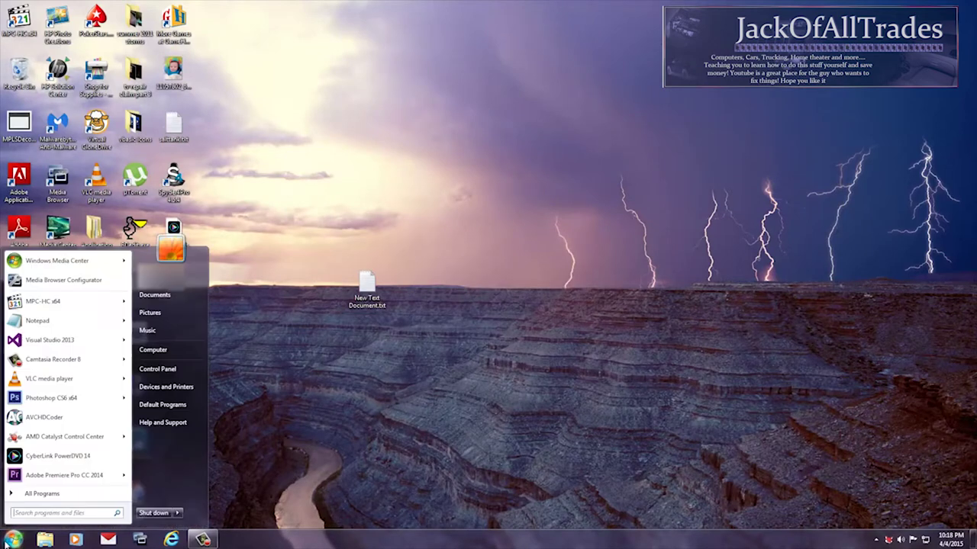
click(36, 494)
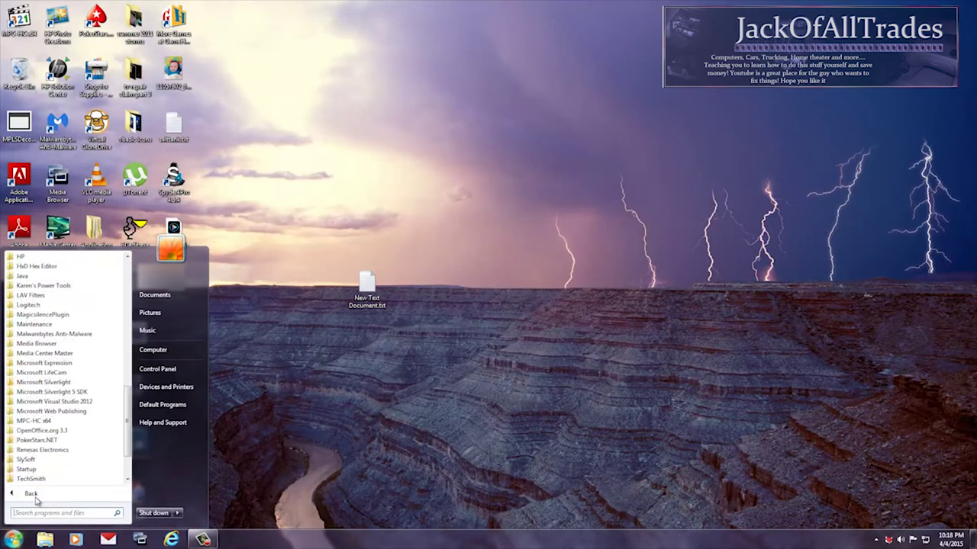
click(38, 345)
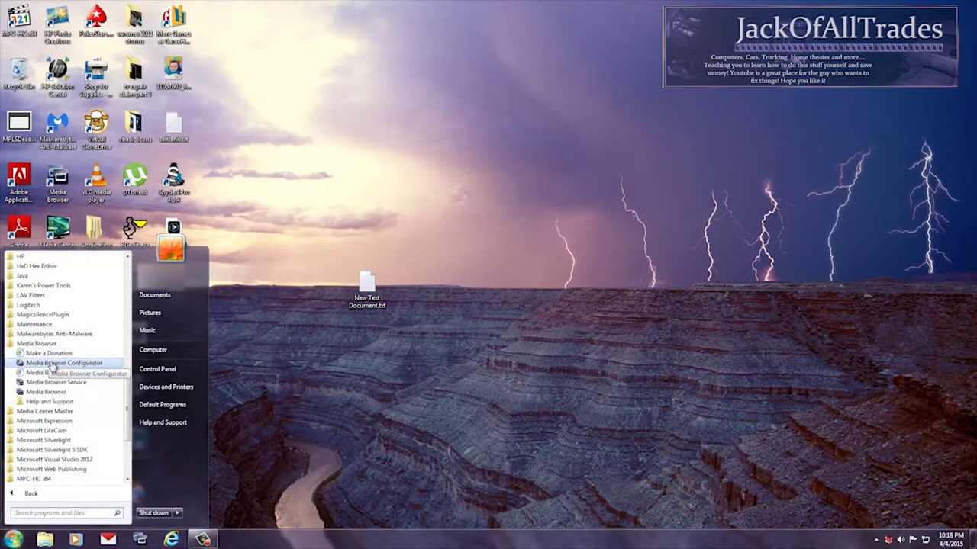
click(52, 363)
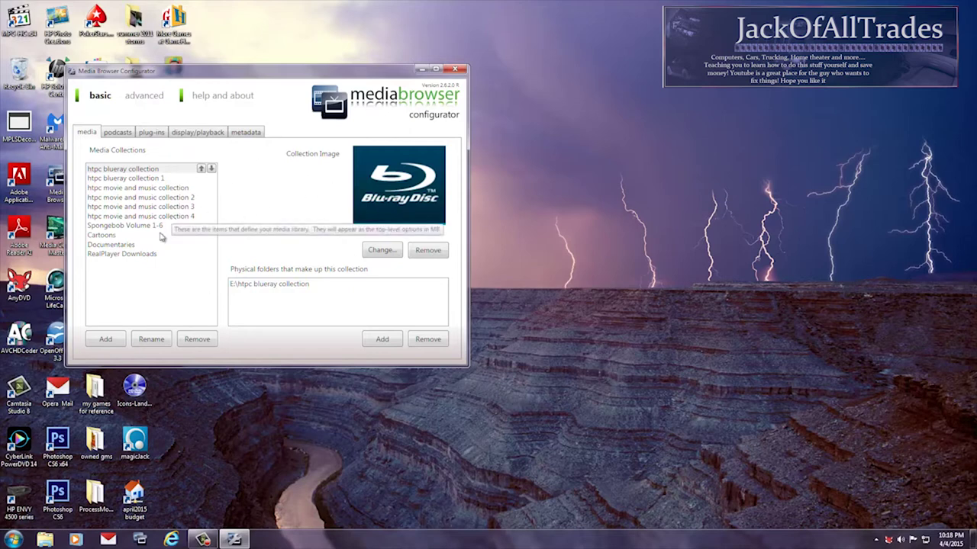
- Review the collection image and physical folder of the movie, Blu-ray, cartoon, documentary and RealPlayer media collections
click(146, 180)
click(147, 189)
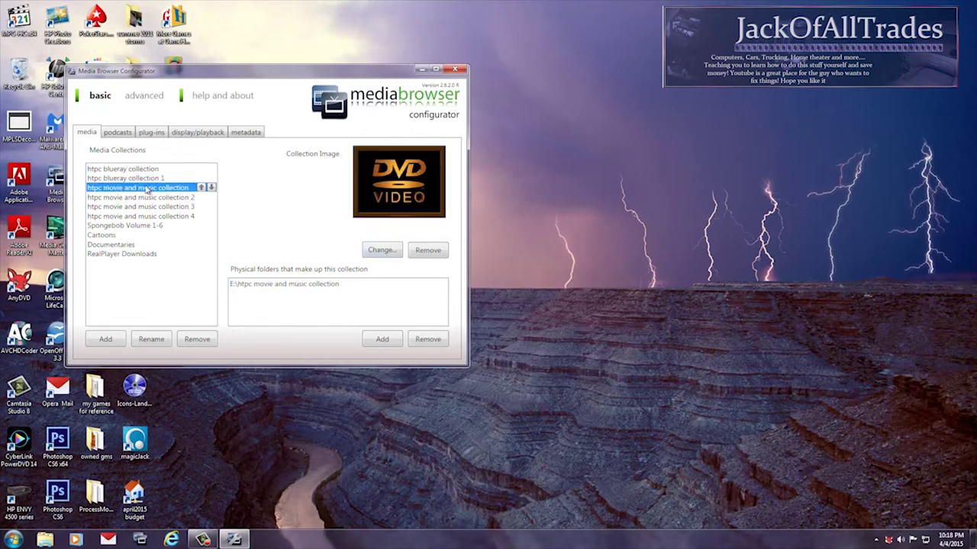
click(144, 198)
click(145, 207)
click(145, 198)
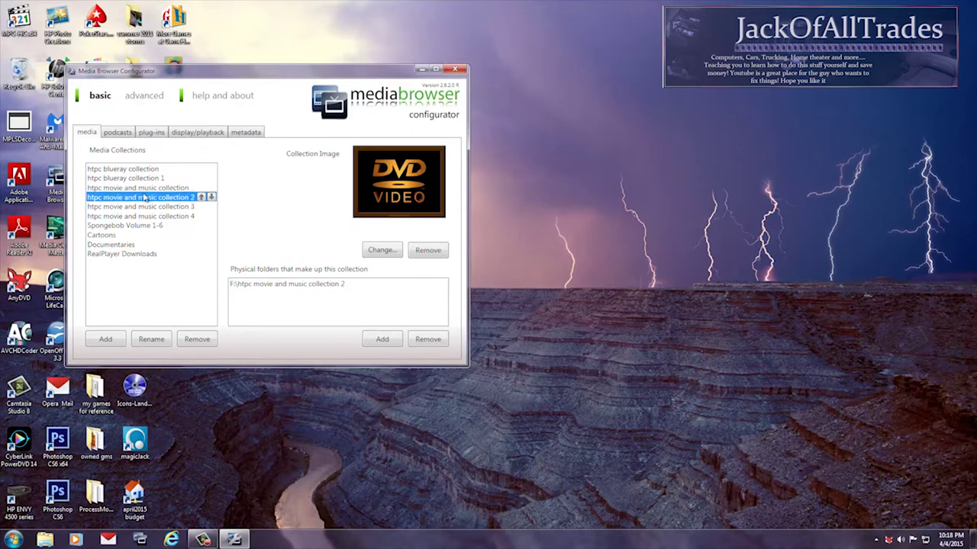
click(145, 179)
click(146, 170)
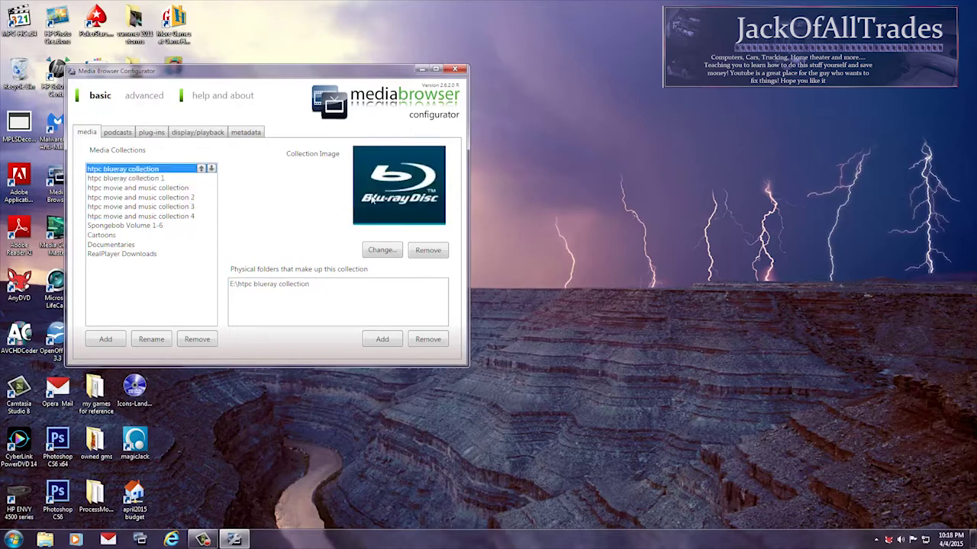
click(145, 207)
click(139, 217)
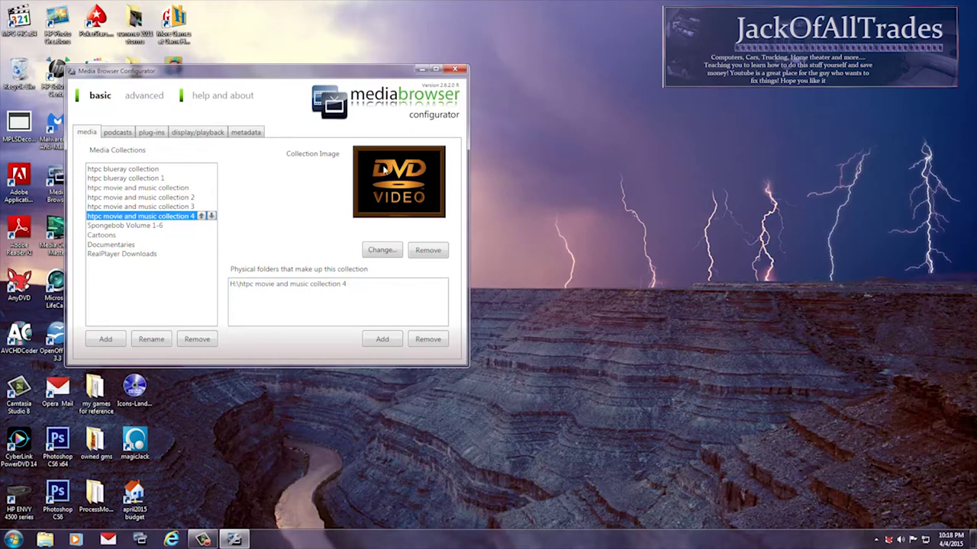
click(116, 226)
click(114, 238)
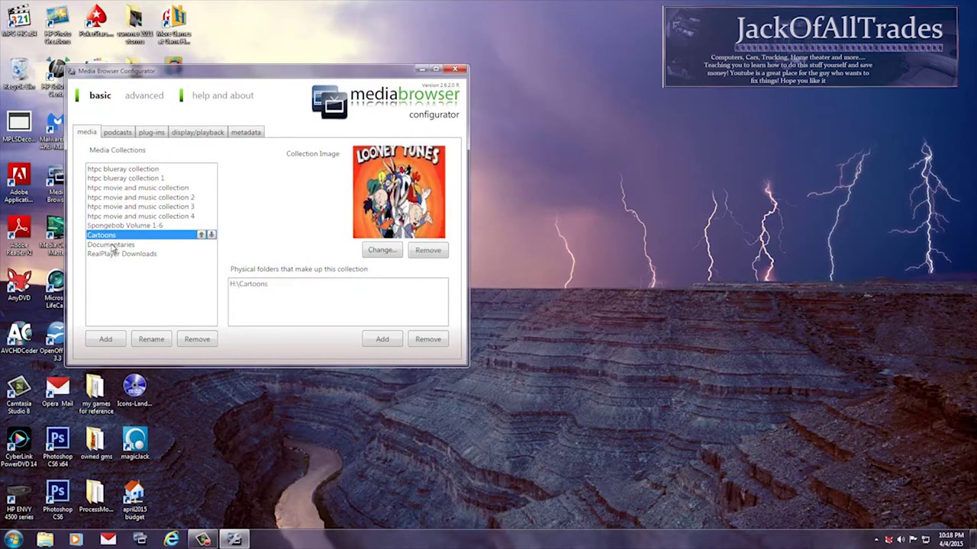
click(113, 245)
click(113, 256)
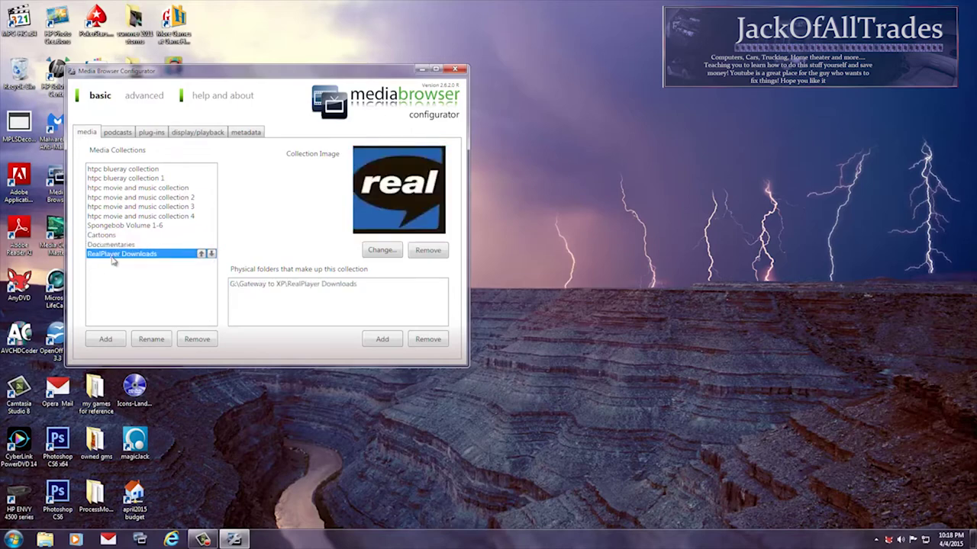
click(116, 227)
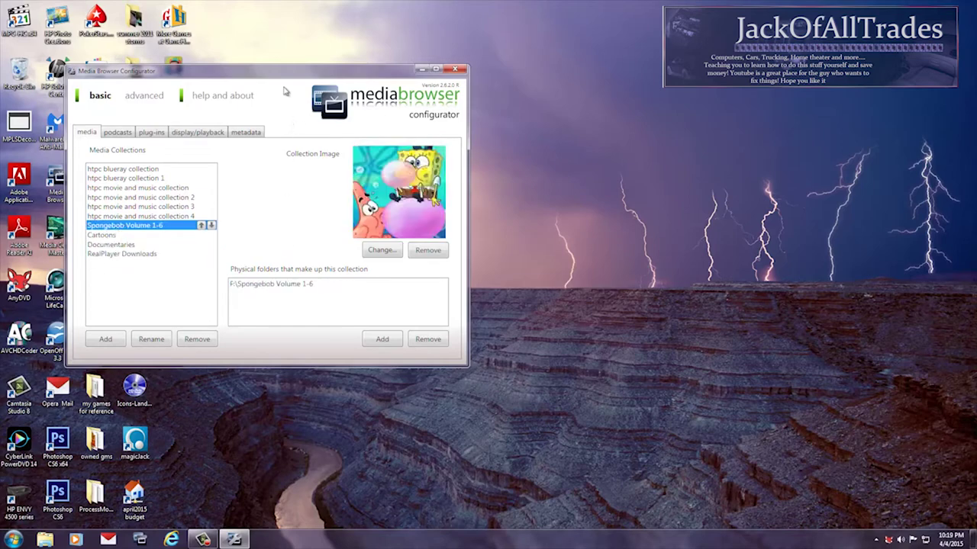
- Move the configurator window clear of the desktop icons and review the podcasts and installed plug-ins
drag(285, 74, 602, 64)
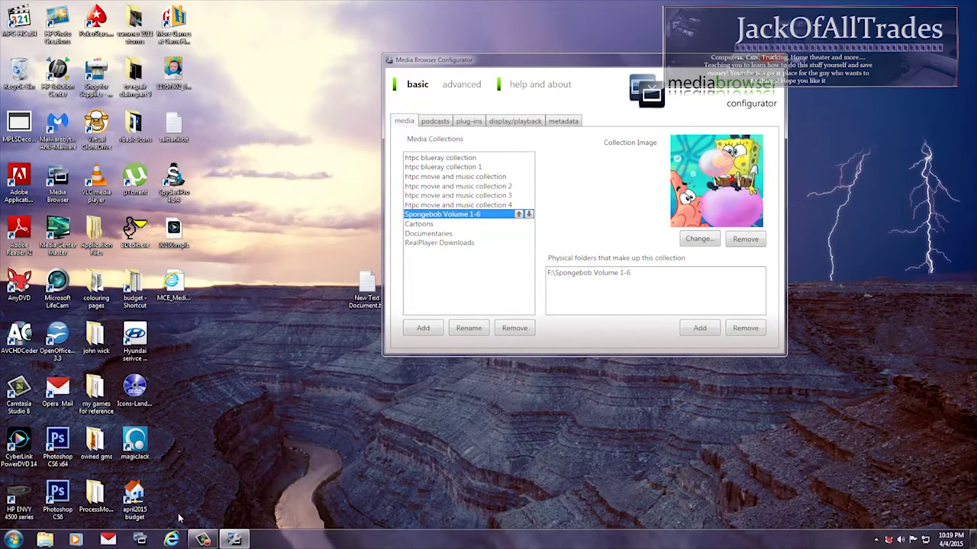
click(130, 540)
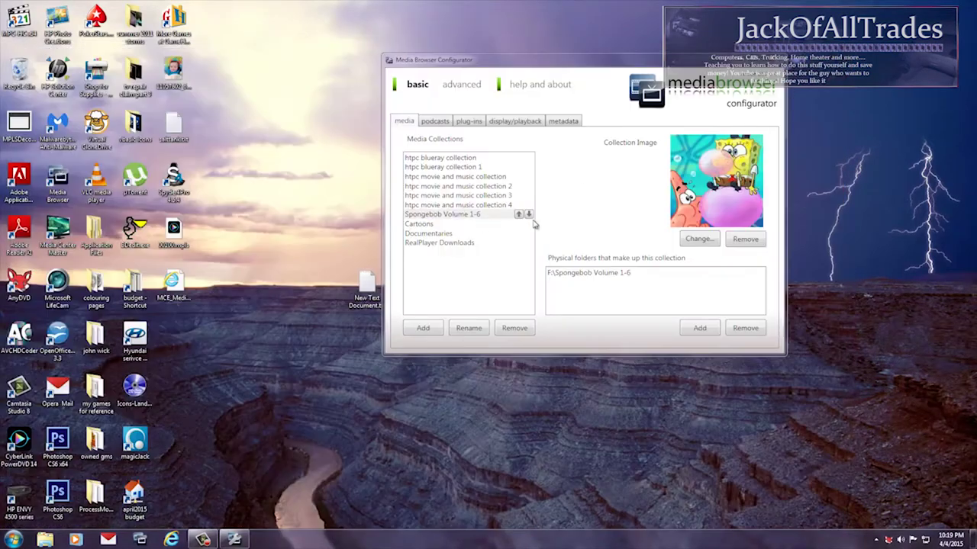
click(441, 122)
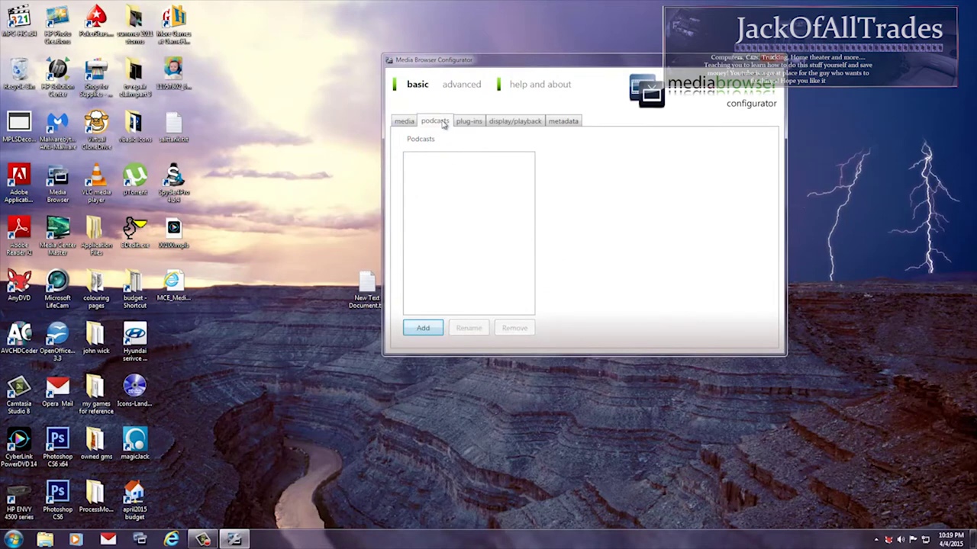
click(467, 122)
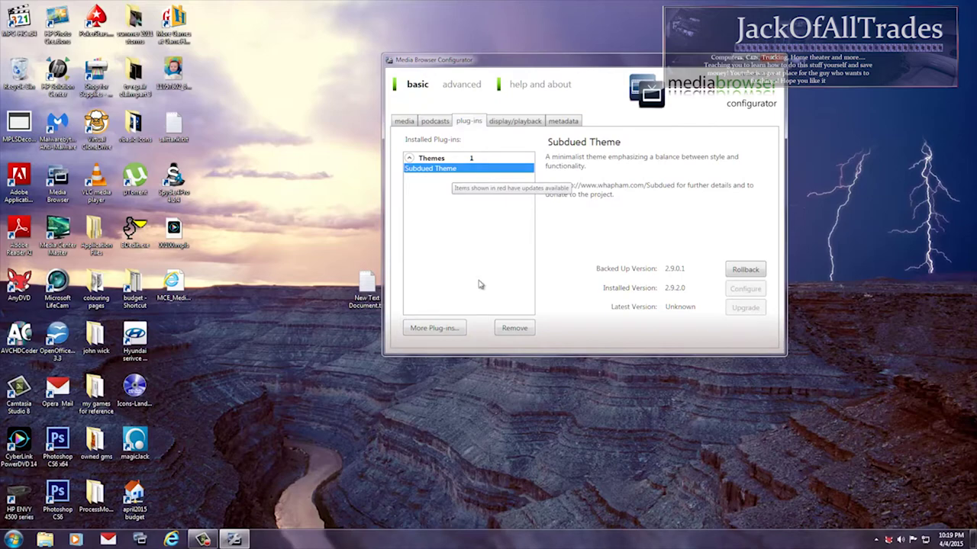
- Check the list of additional plug-ins with the Show Free Only and Show All Versions filters, close it, and select the installed Subdued Theme
click(429, 330)
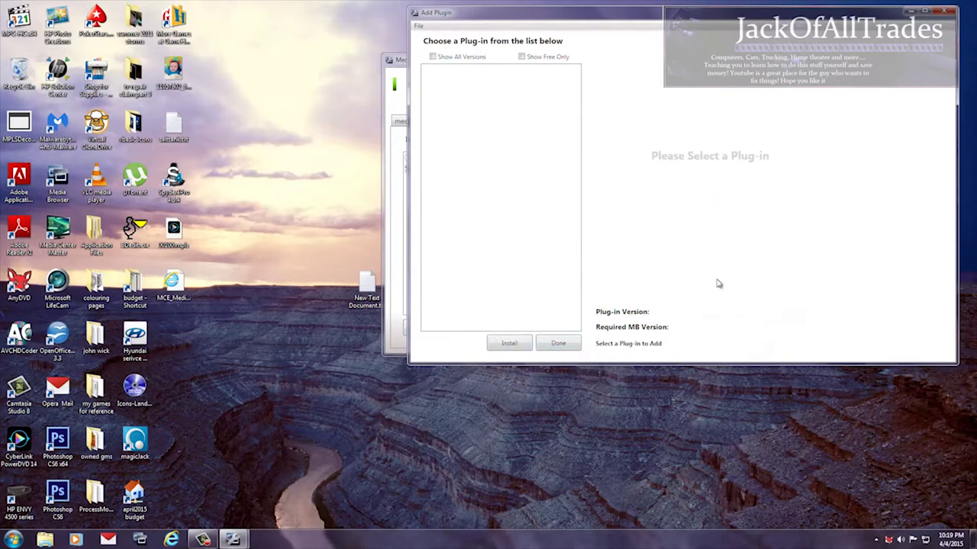
click(521, 56)
click(434, 57)
click(522, 58)
click(448, 59)
click(940, 14)
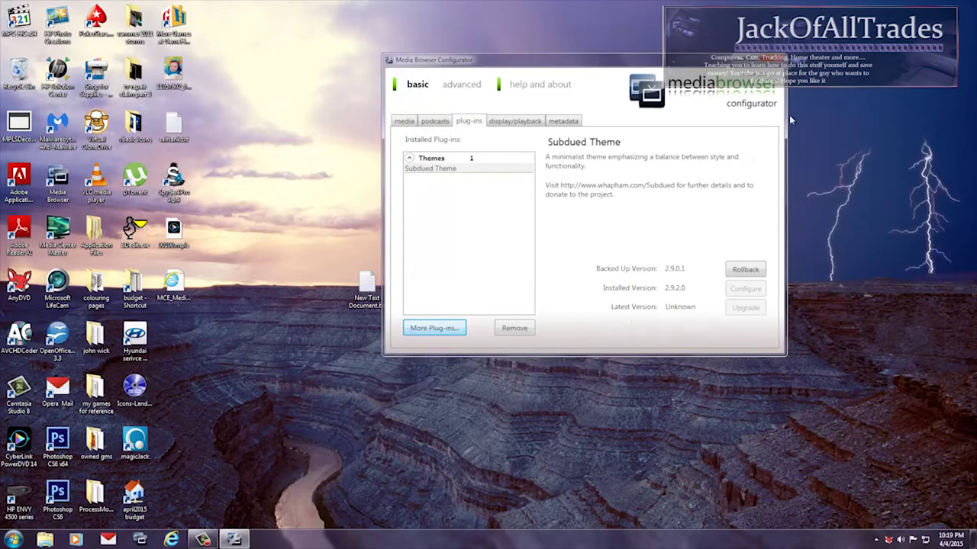
click(446, 171)
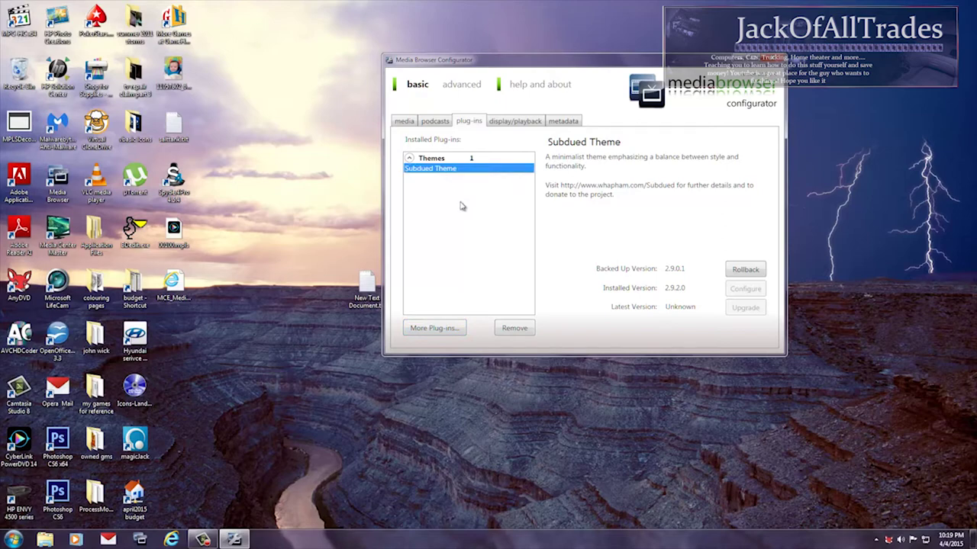
- Examine the visual theme, color scheme and font size options, plus the Allow Internet Providers option for metadata
click(521, 124)
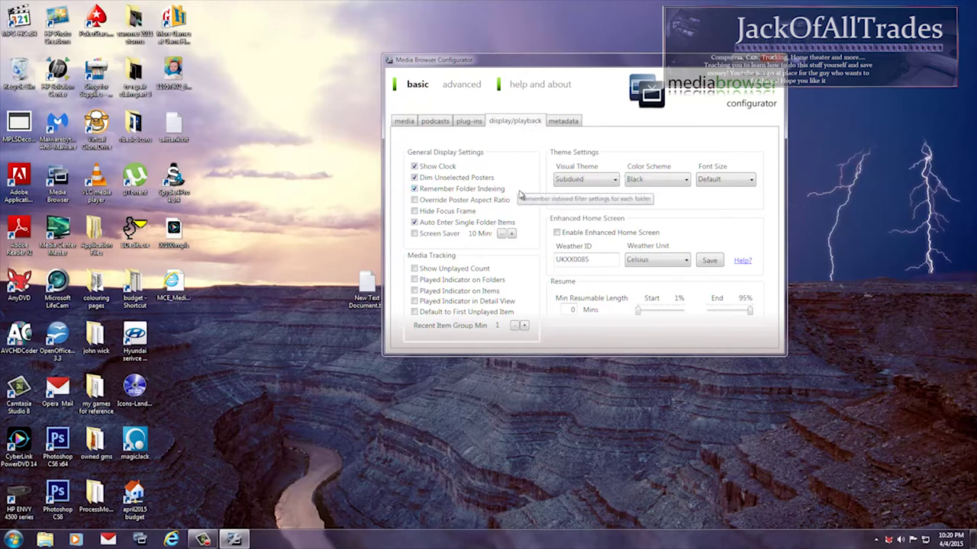
click(615, 181)
click(614, 183)
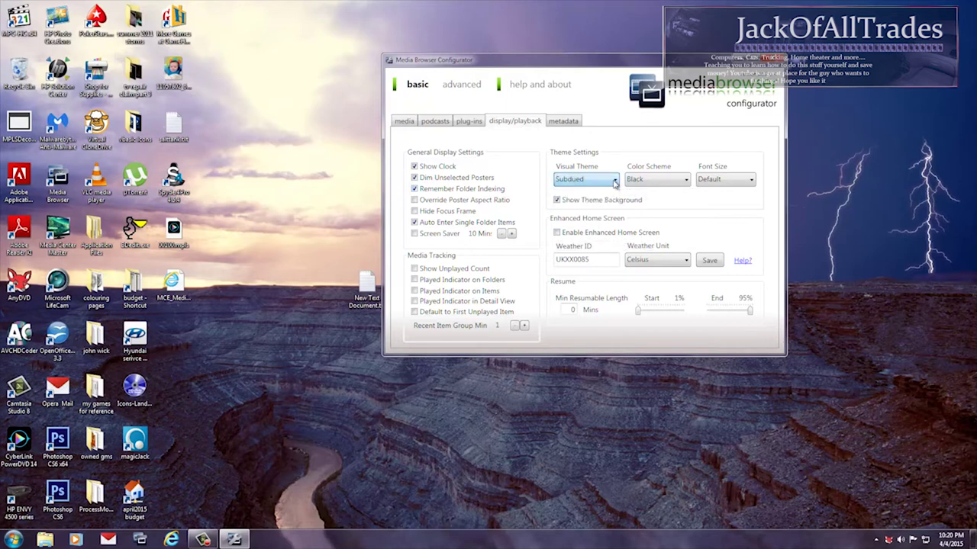
click(680, 181)
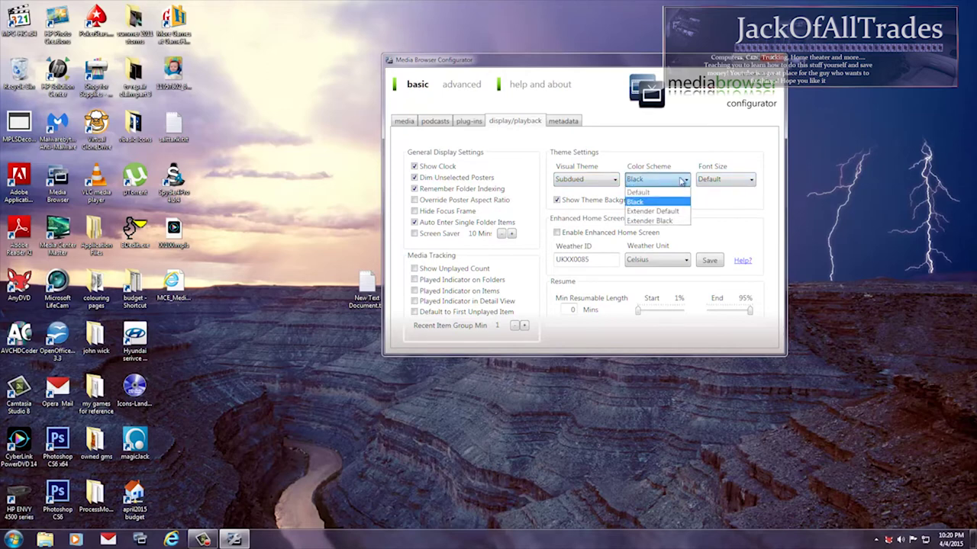
click(683, 181)
click(729, 183)
click(728, 183)
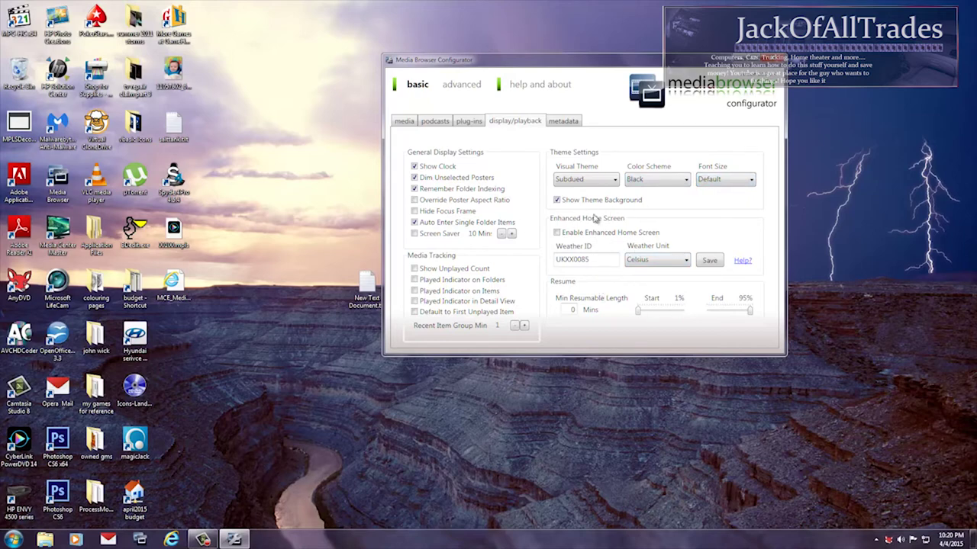
click(557, 123)
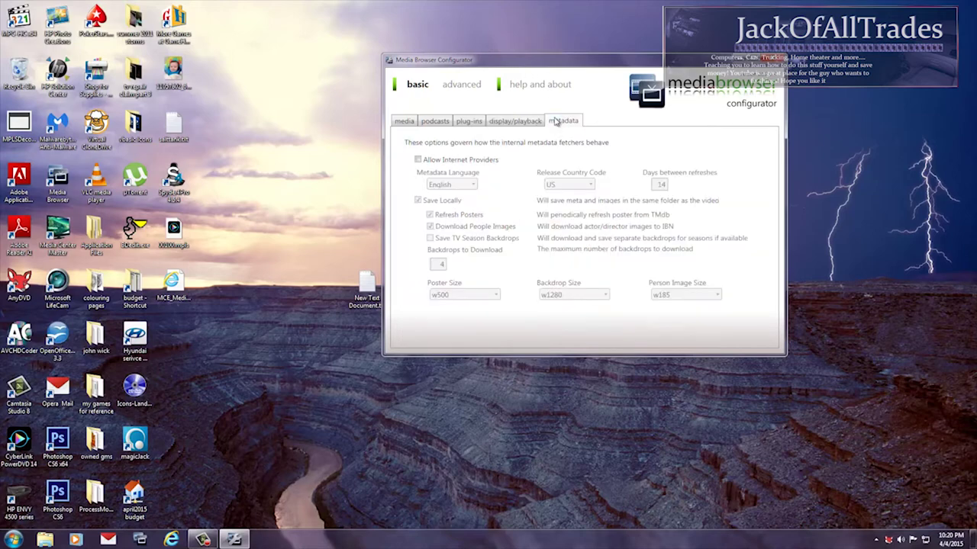
click(418, 161)
- Switch to the advanced configuration and review the metadata, parental control, and extender and ISO mounting settings
click(452, 84)
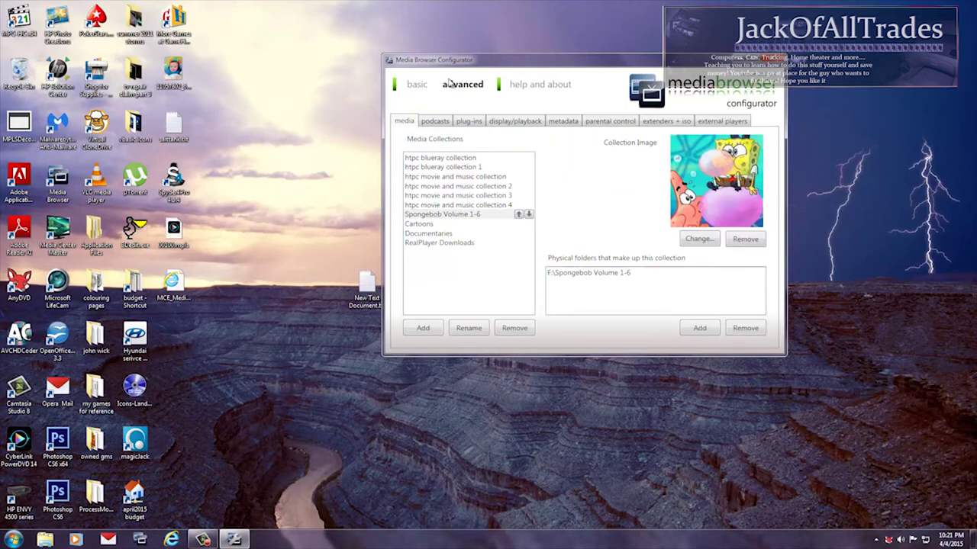
click(686, 126)
click(707, 123)
click(667, 124)
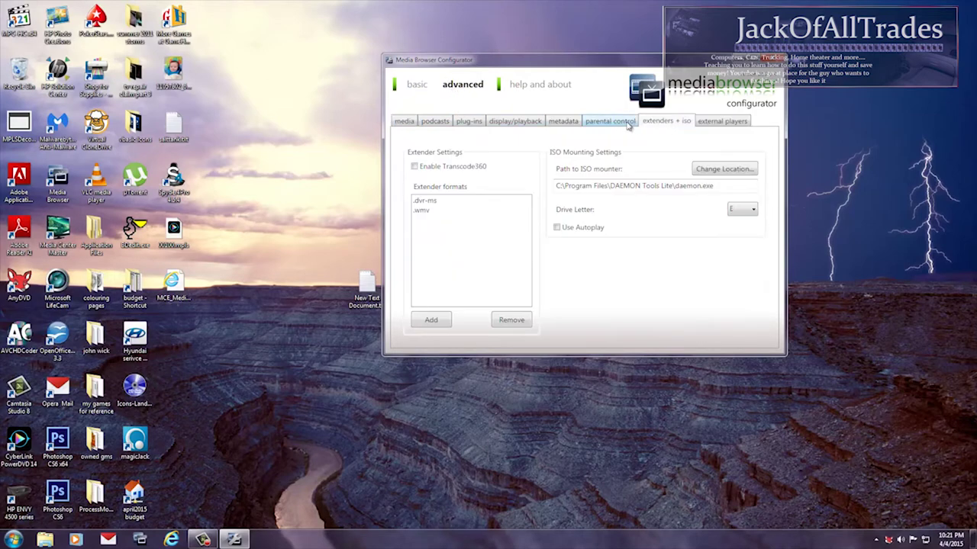
click(627, 122)
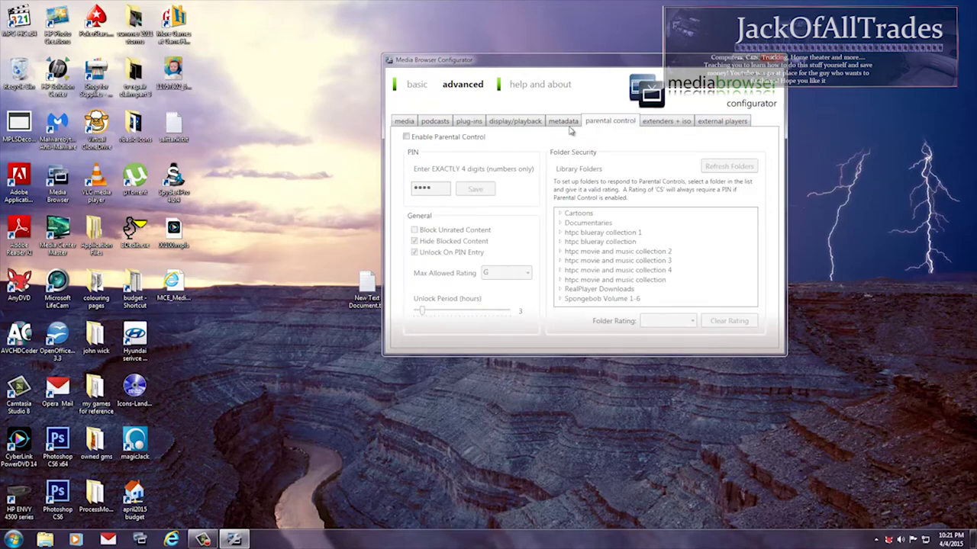
click(566, 122)
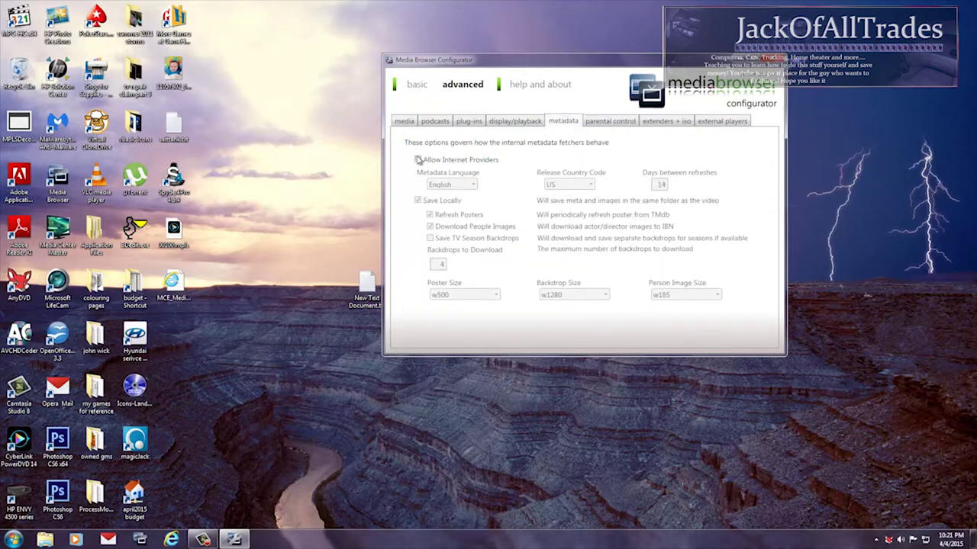
click(612, 123)
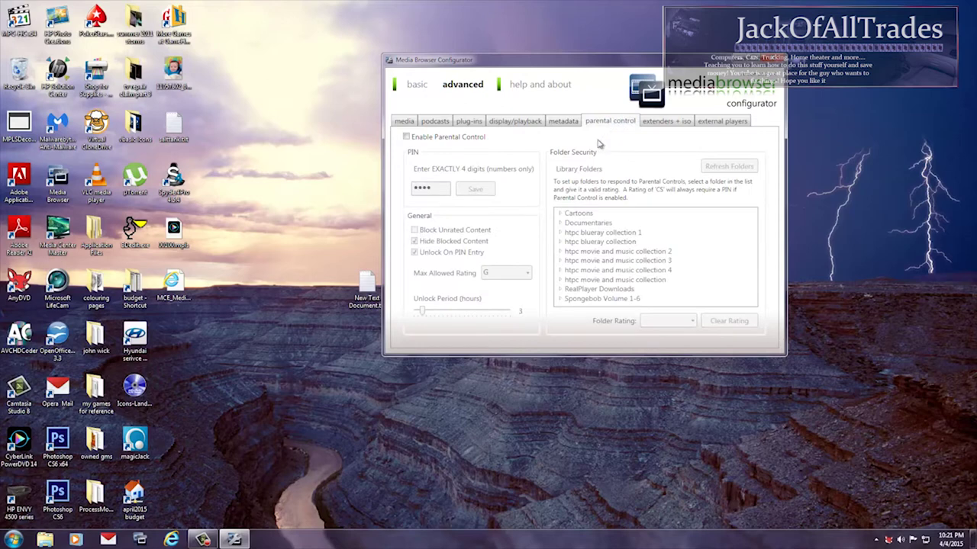
click(654, 124)
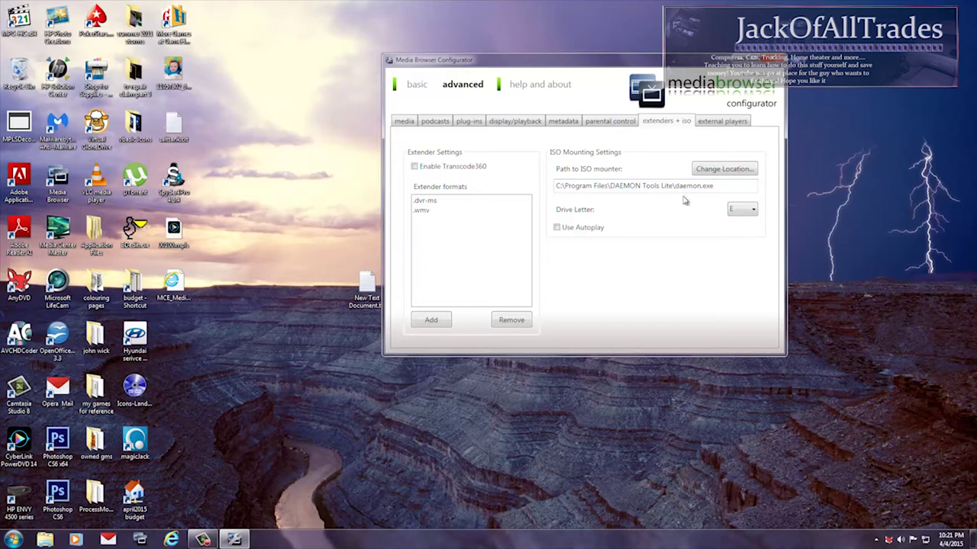
- Examine the external players list and the player types offered for adding a new player, without adding one
click(730, 123)
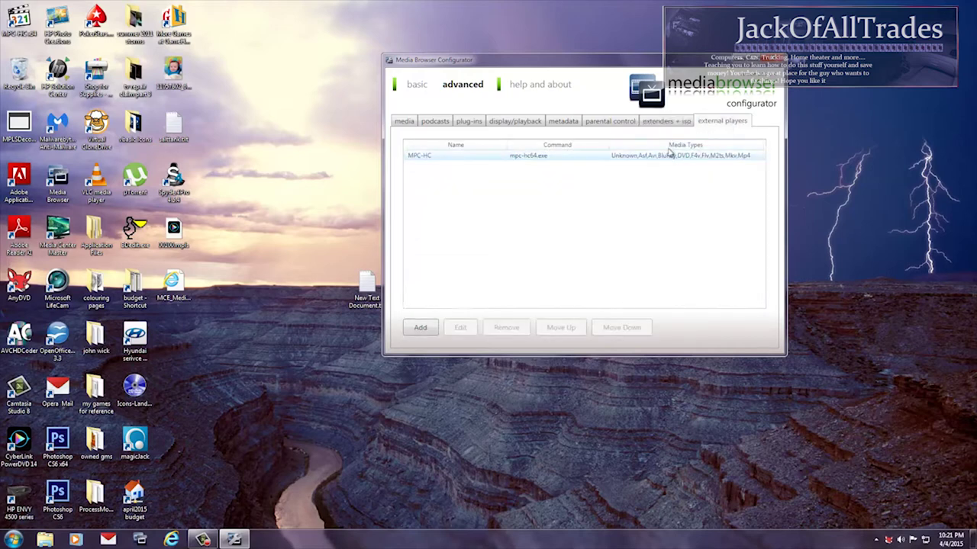
click(433, 331)
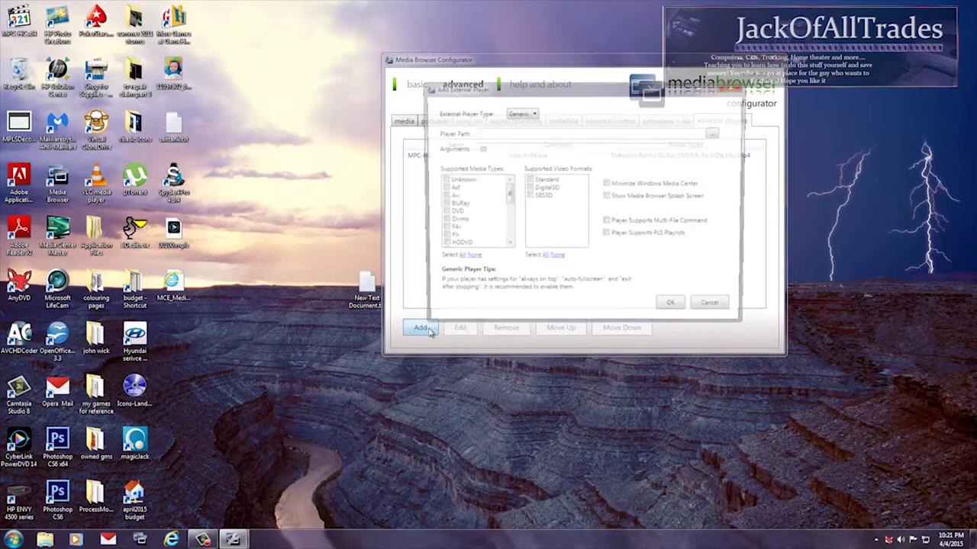
click(532, 115)
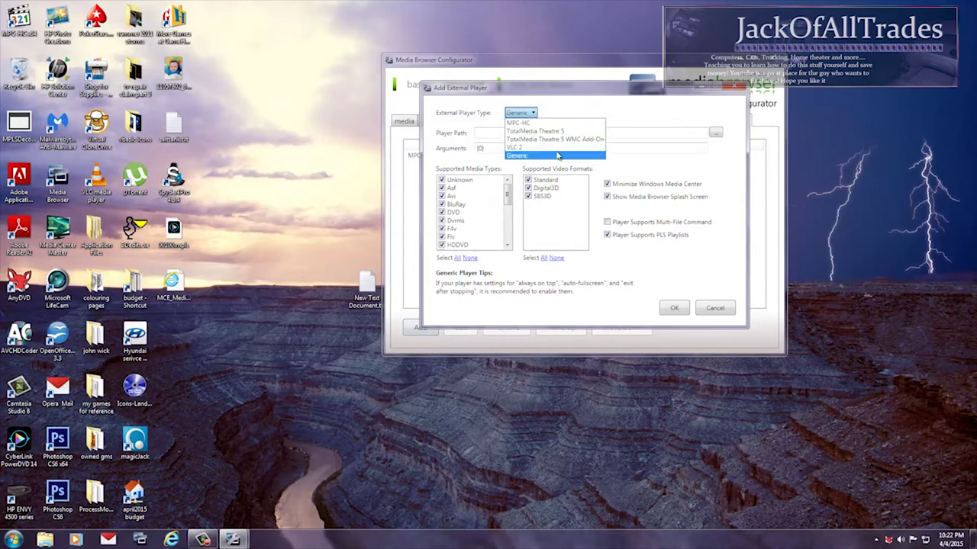
click(668, 125)
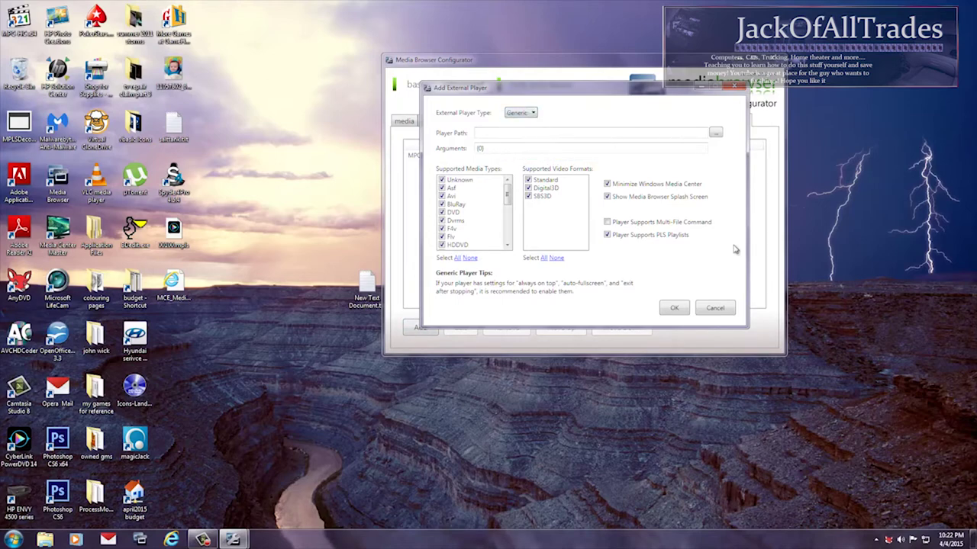
click(715, 309)
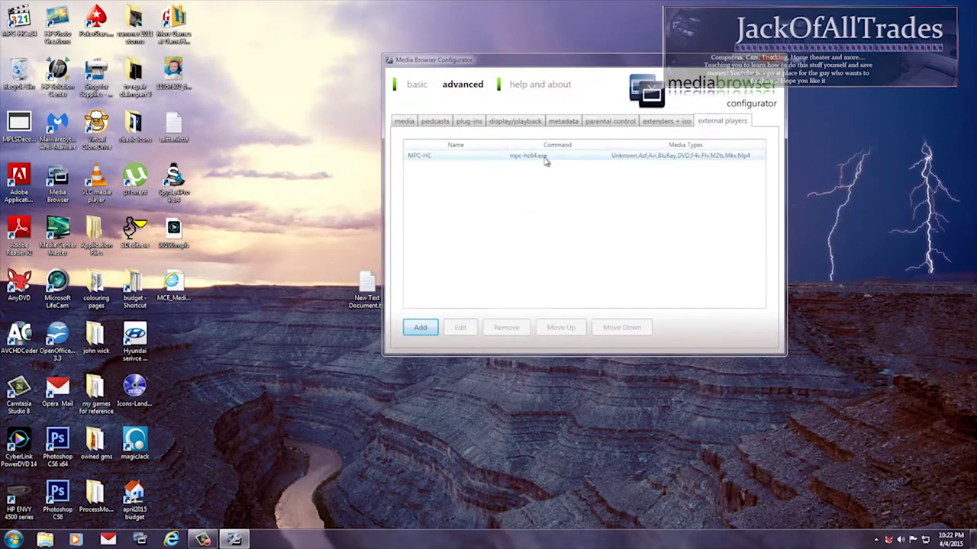
- Open the MPC-HC player entry, review its path and all its supported media types, and accept the settings
double_click(545, 157)
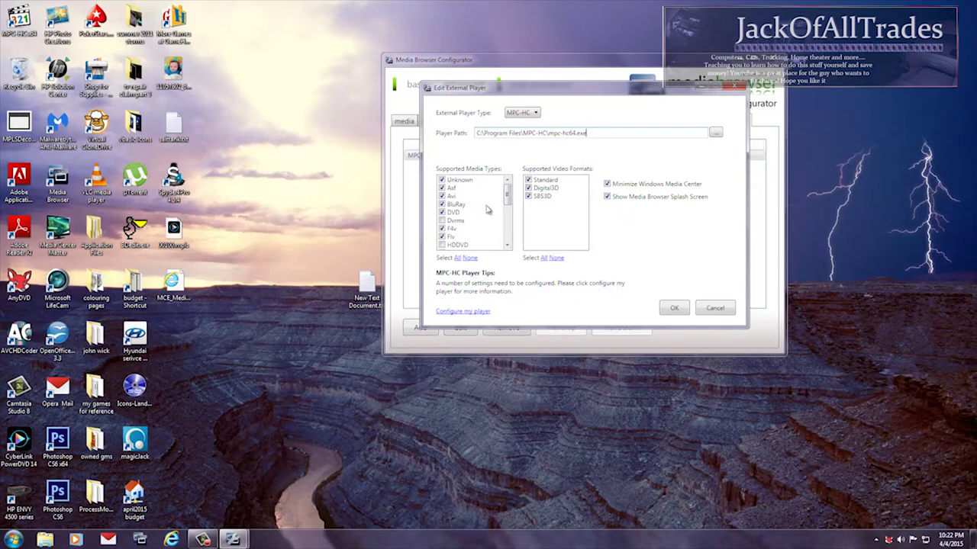
drag(509, 198, 509, 220)
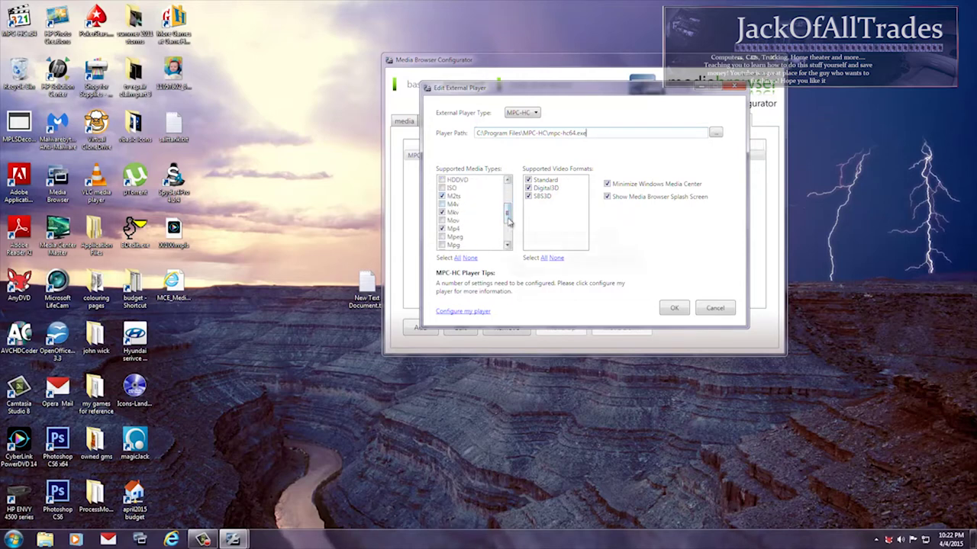
scroll(509, 243, down, 3)
drag(509, 241, 512, 177)
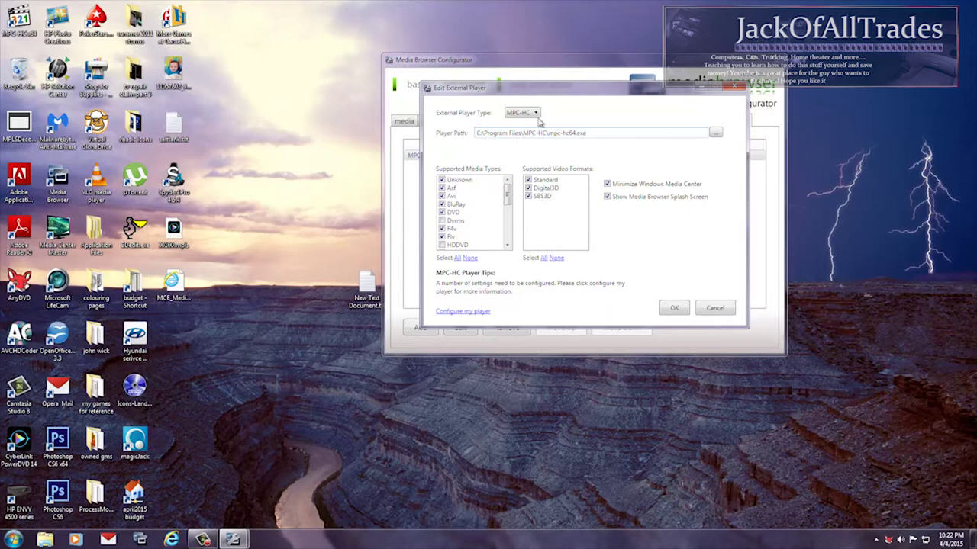
click(674, 308)
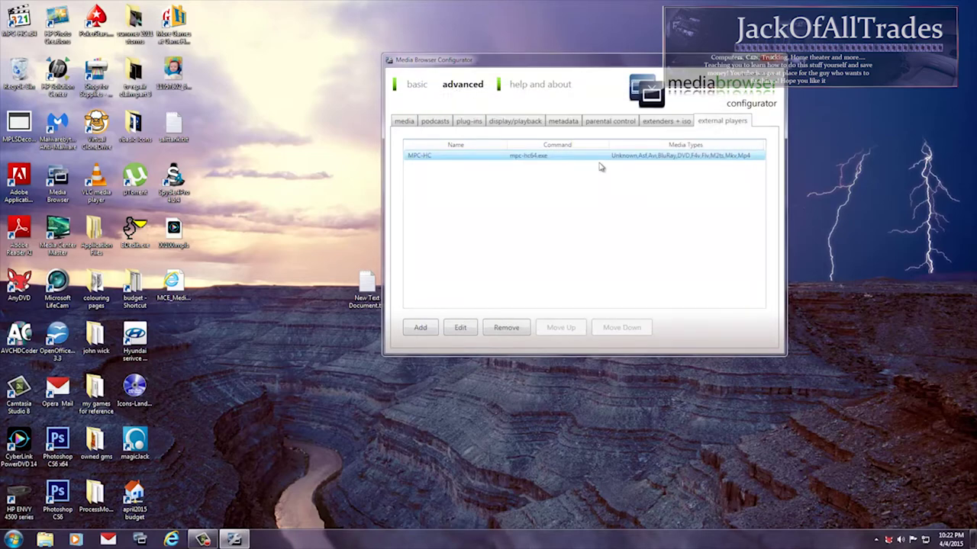
- View the details of the movie 300 from the htpc blueray collection in Windows Media Center, and close Media Center
click(135, 540)
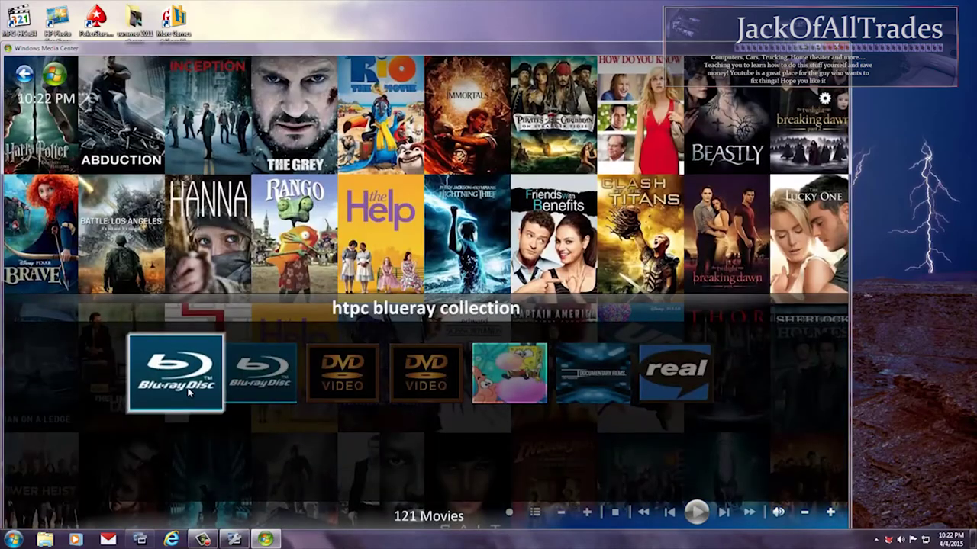
click(189, 391)
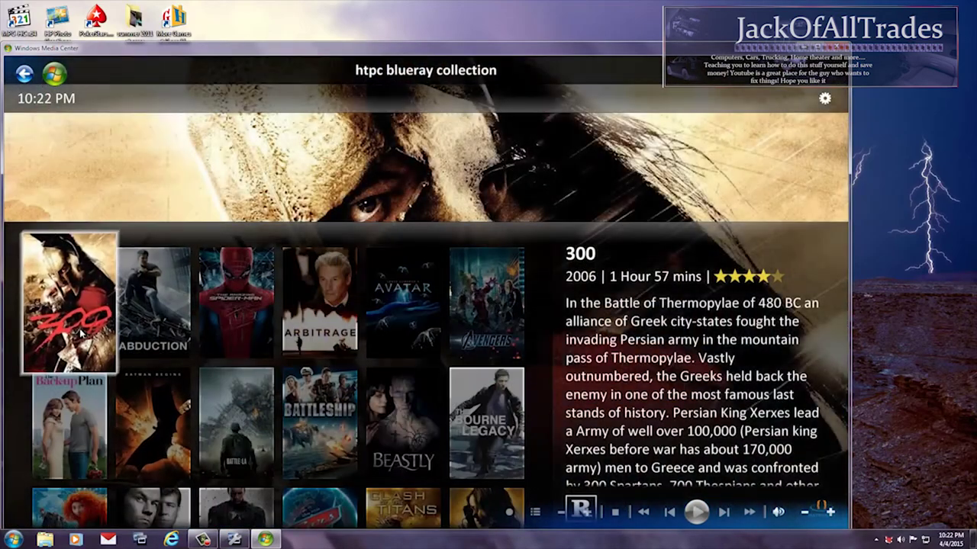
click(76, 328)
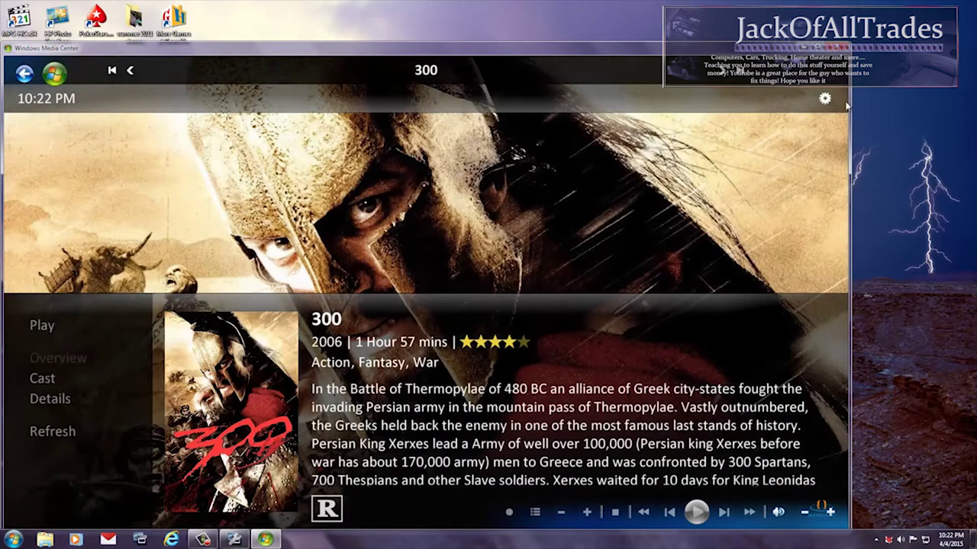
click(829, 46)
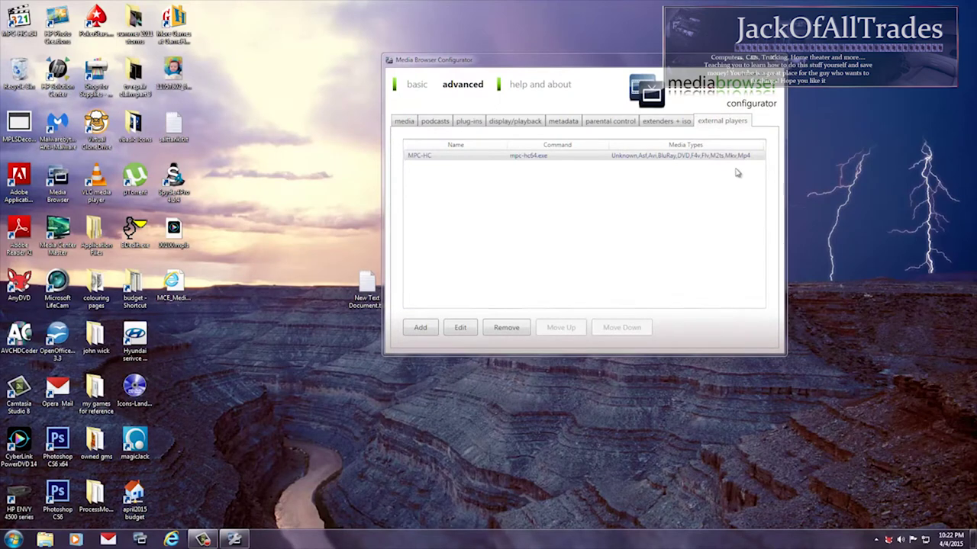
- Review the configurator's help and about information, return to the basic configuration, and close the configurator
click(539, 88)
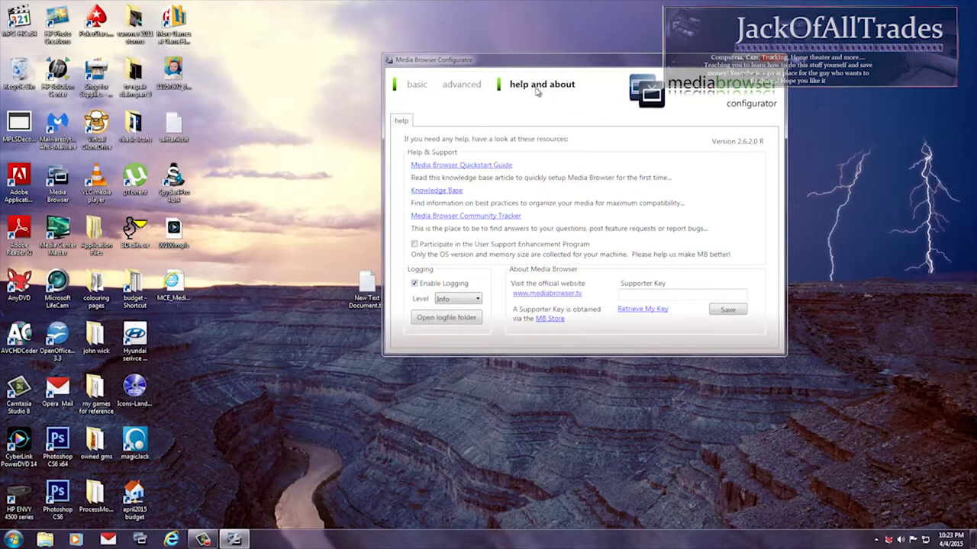
click(418, 86)
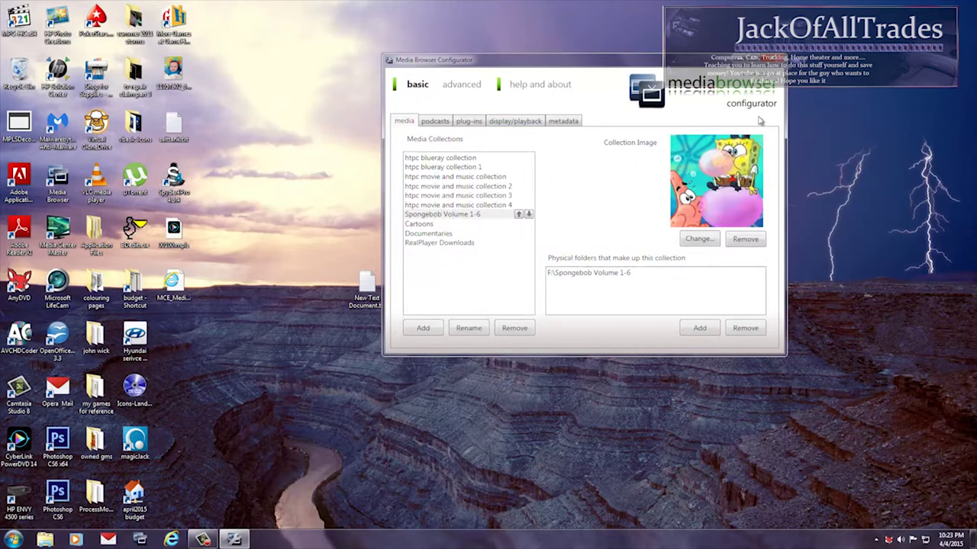
click(772, 59)
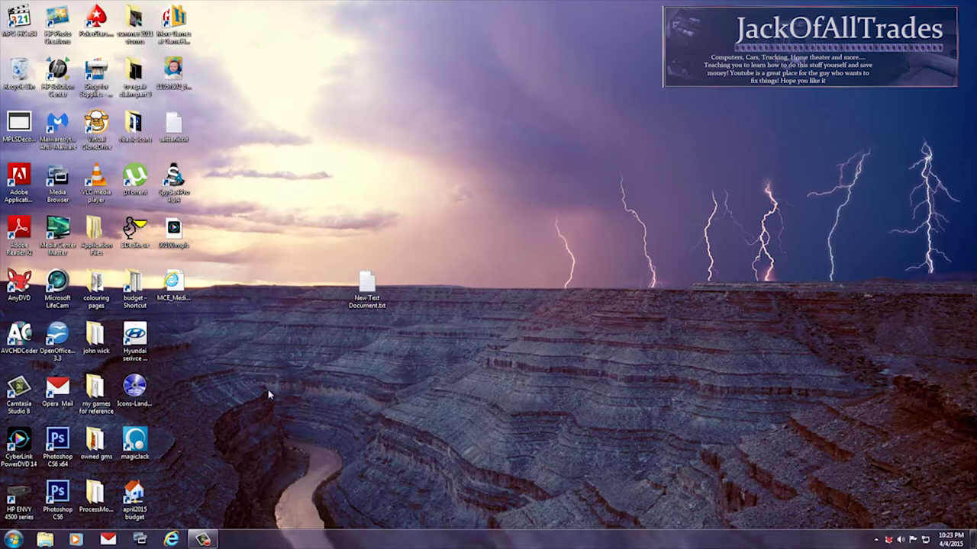
- Launch Internet Explorer, and copy the web address from New Text Document.txt on the desktop
click(171, 539)
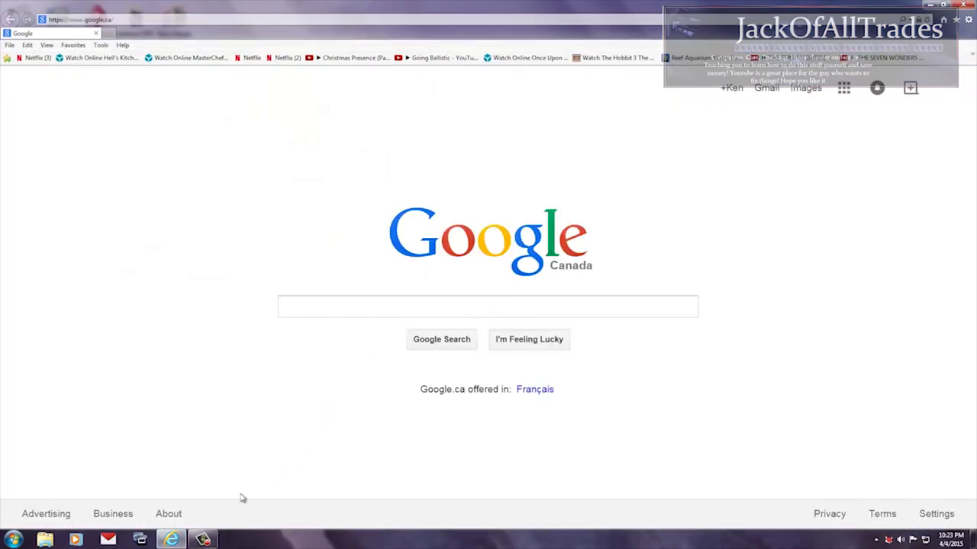
click(933, 5)
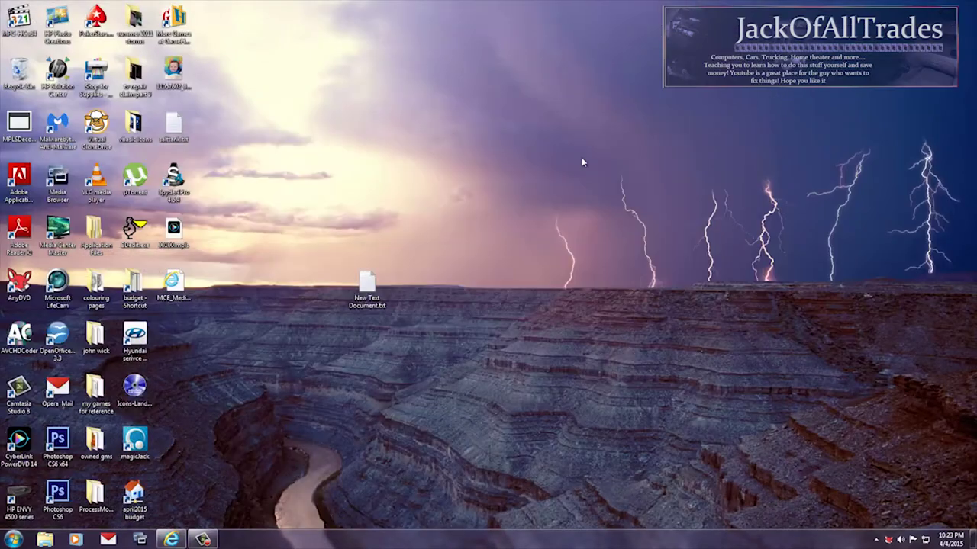
double_click(368, 285)
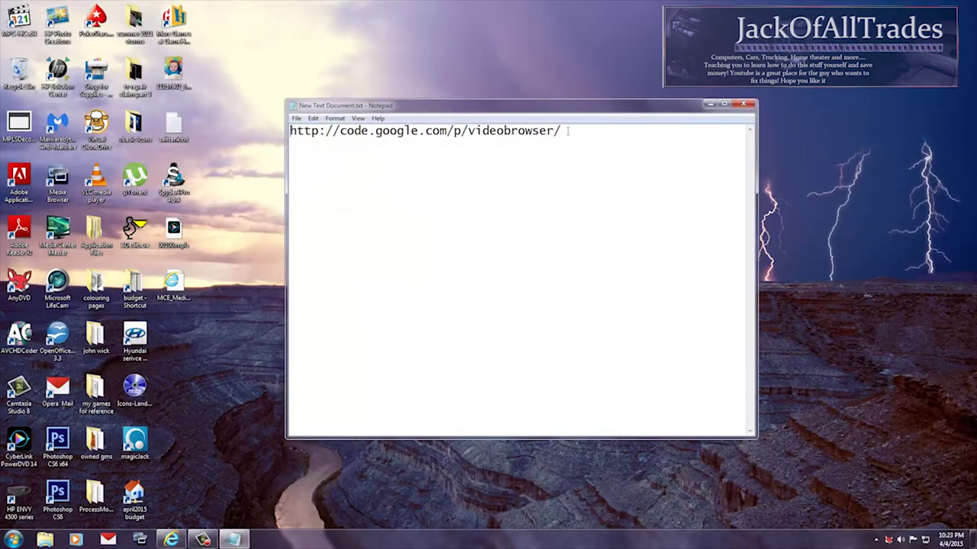
drag(567, 131, 290, 130)
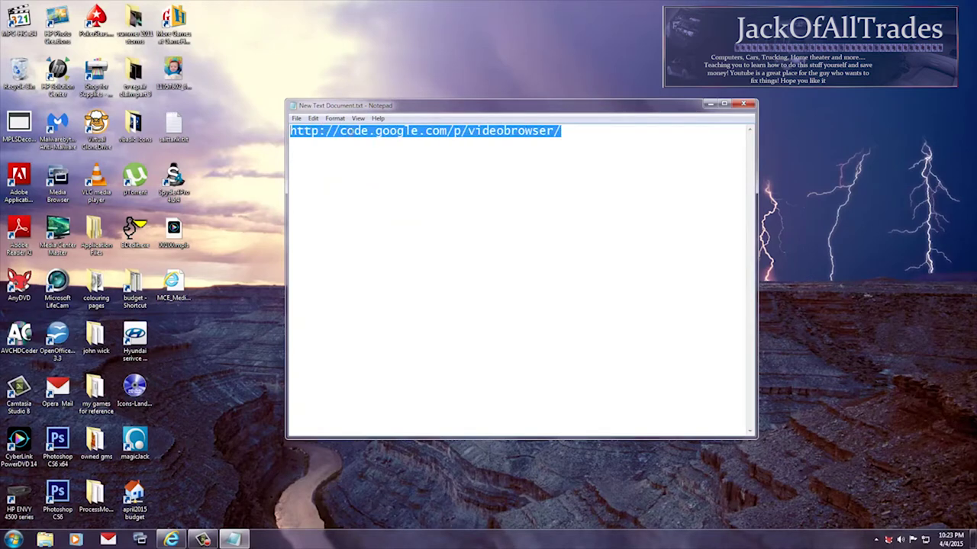
right_click(349, 127)
click(380, 163)
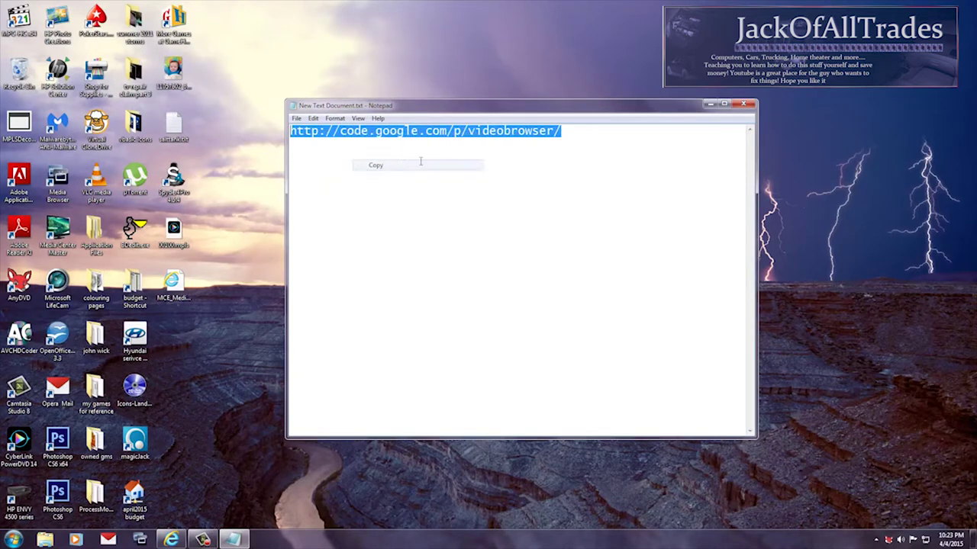
click(711, 104)
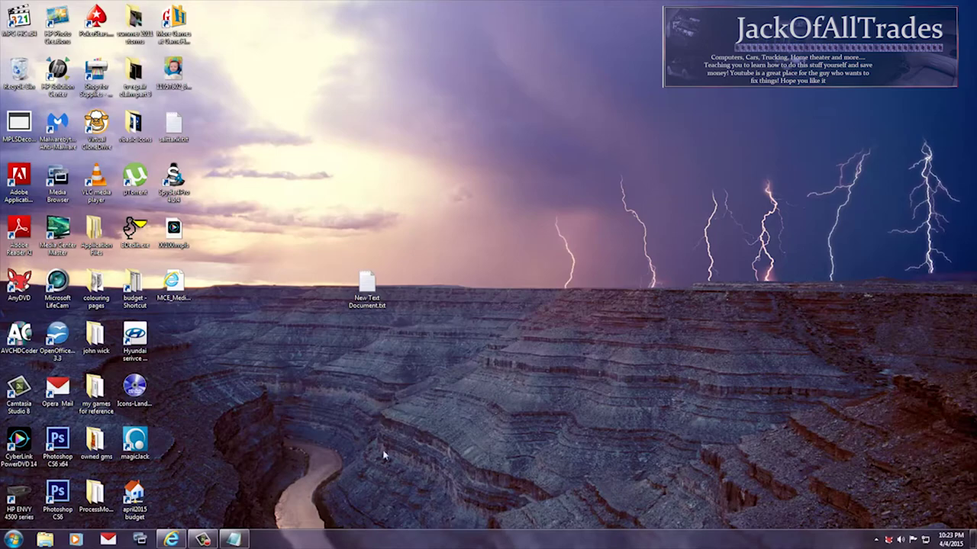
click(174, 540)
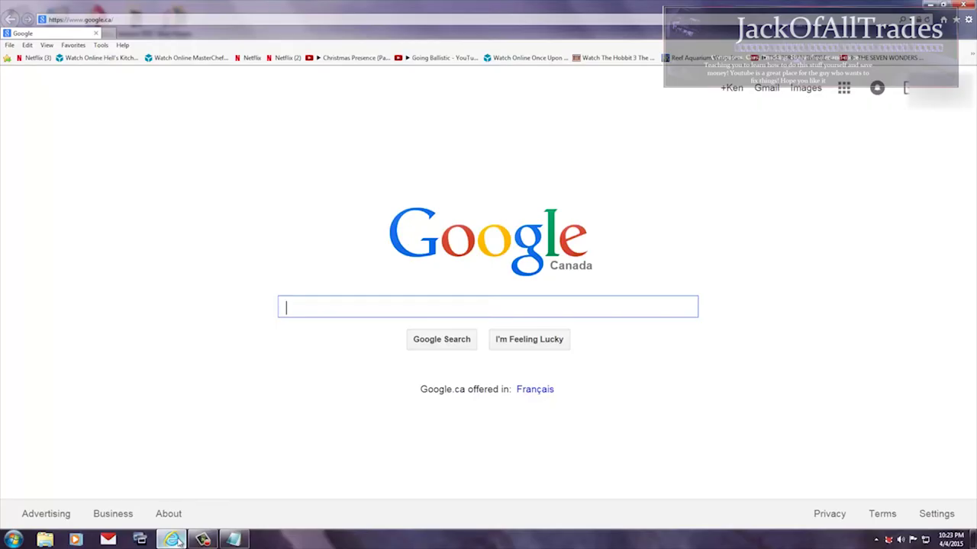
click(276, 20)
right_click(276, 20)
click(309, 72)
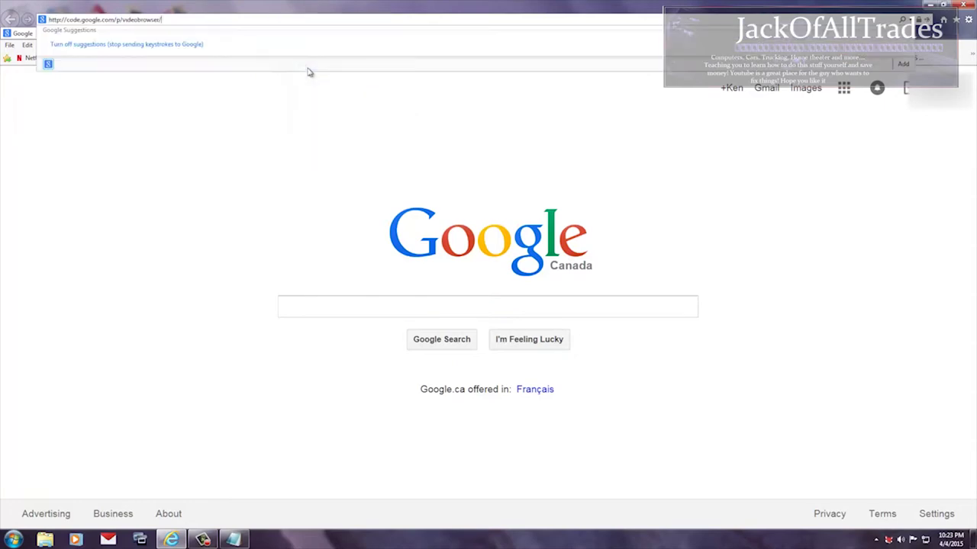
key(Return)
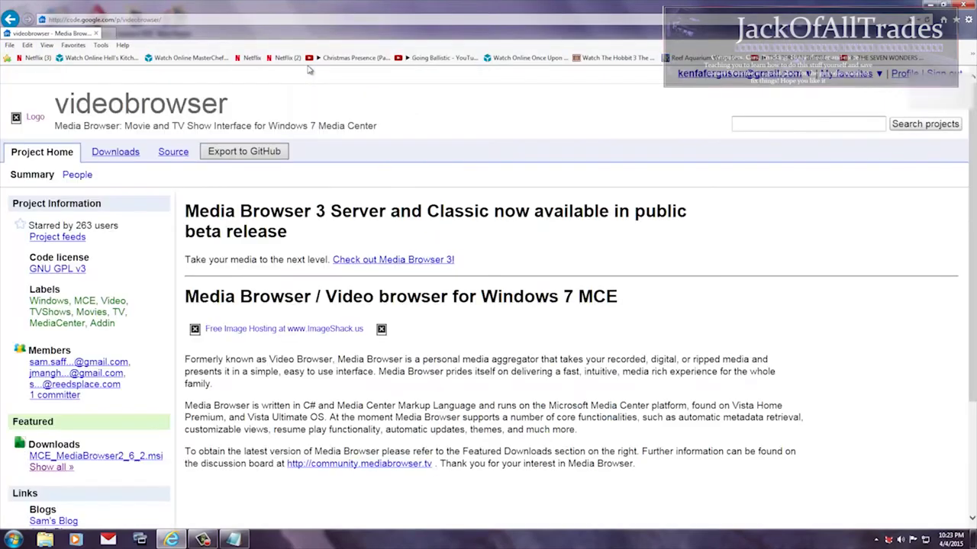
click(135, 152)
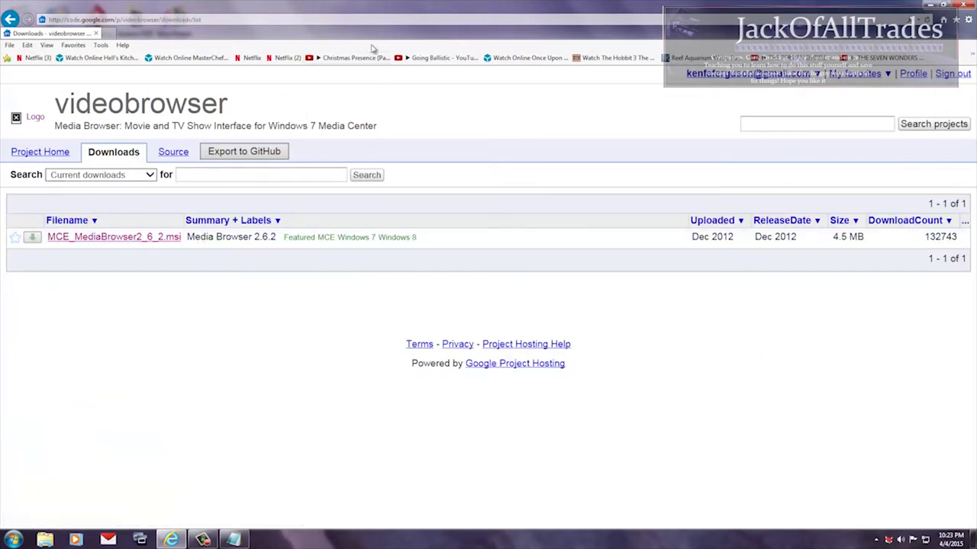
- Go to the mediafire.com site to show the stored files
click(271, 21)
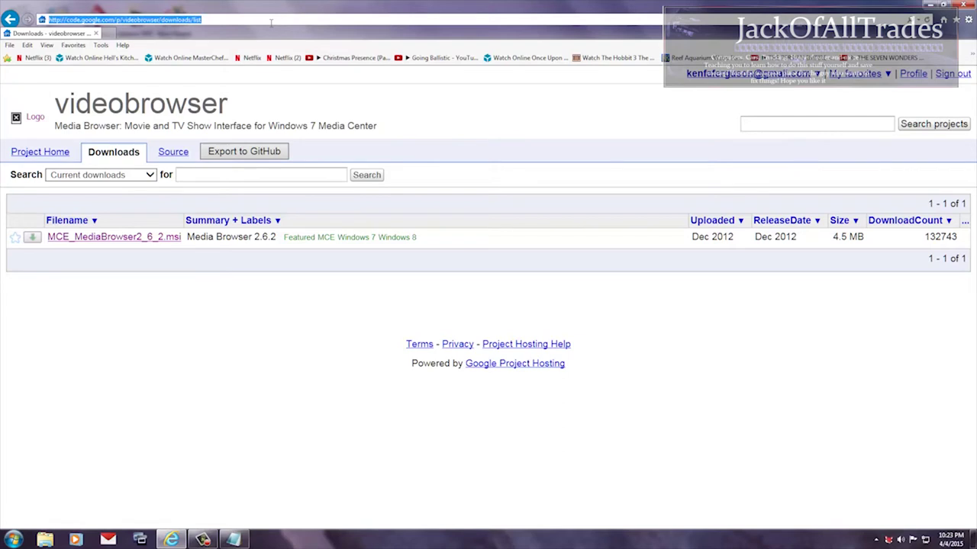
text(mediafire)
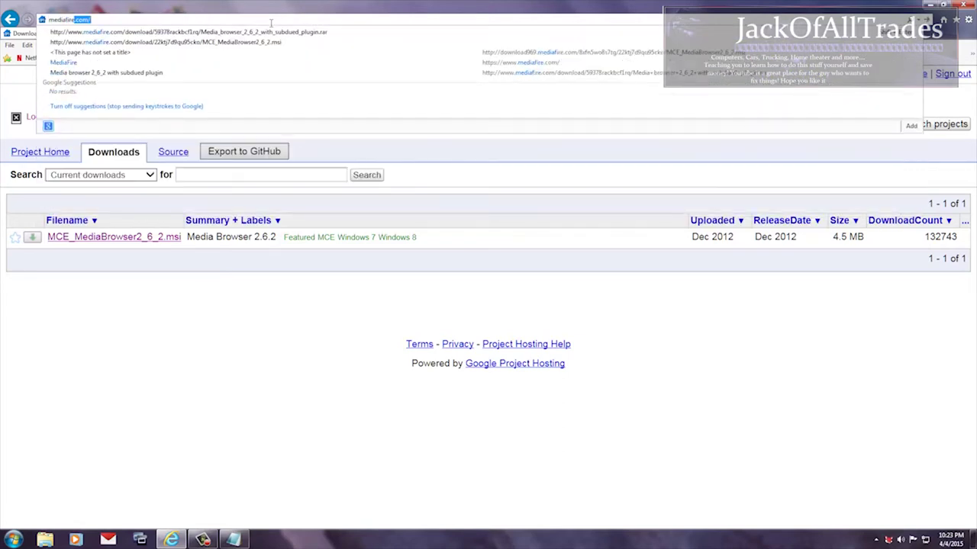
key(Return)
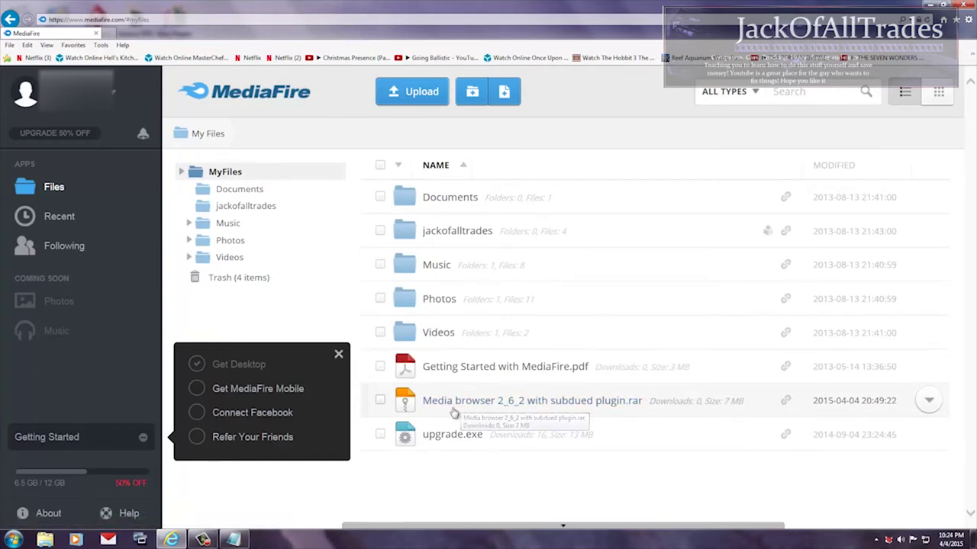
- Copy the sharing link of "Media browser 2_6_2 with subdued plugin.rar" and close the sharing dialog
click(929, 401)
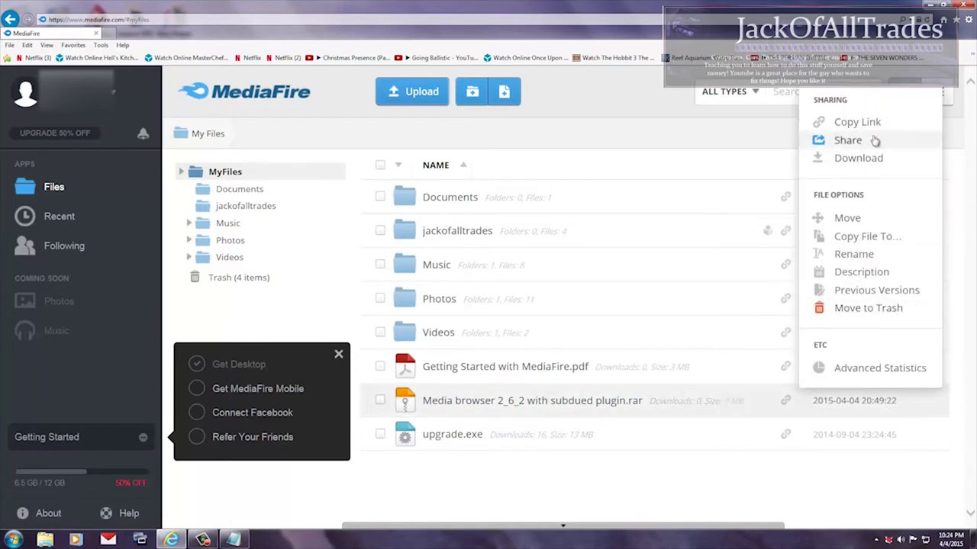
click(848, 141)
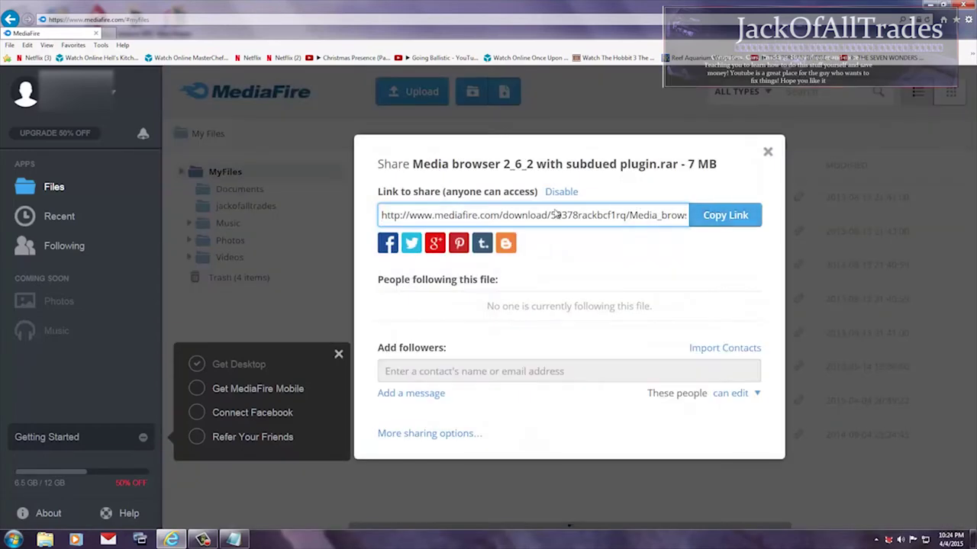
drag(382, 215, 841, 209)
right_click(626, 219)
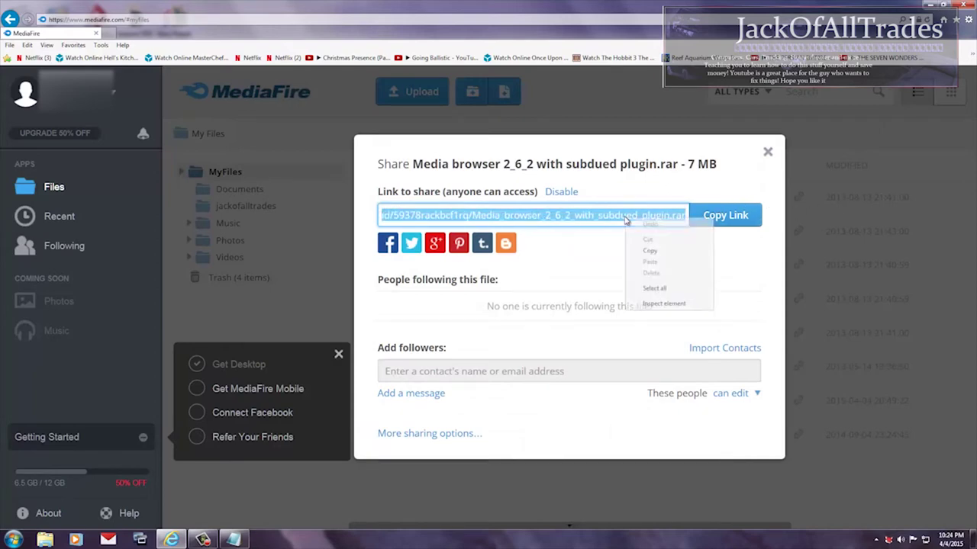
click(645, 254)
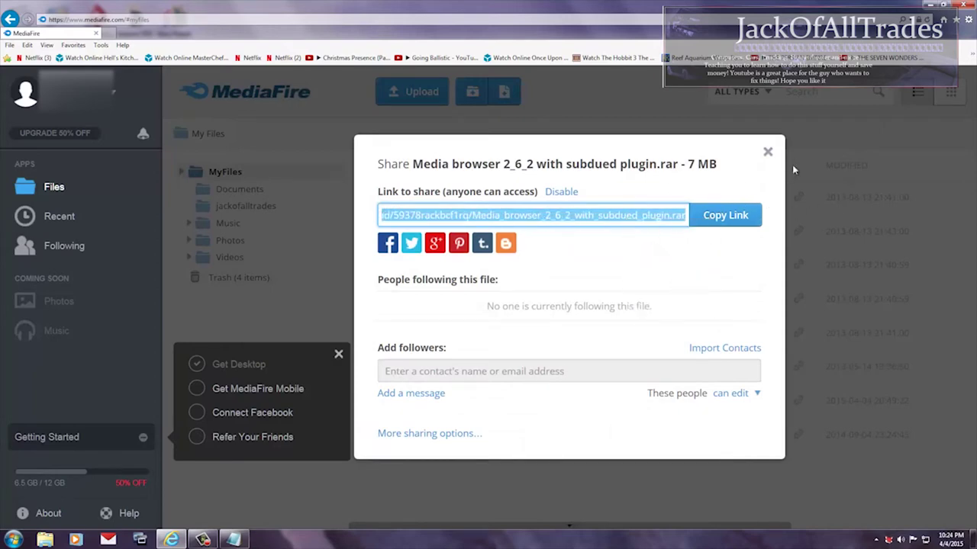
click(768, 152)
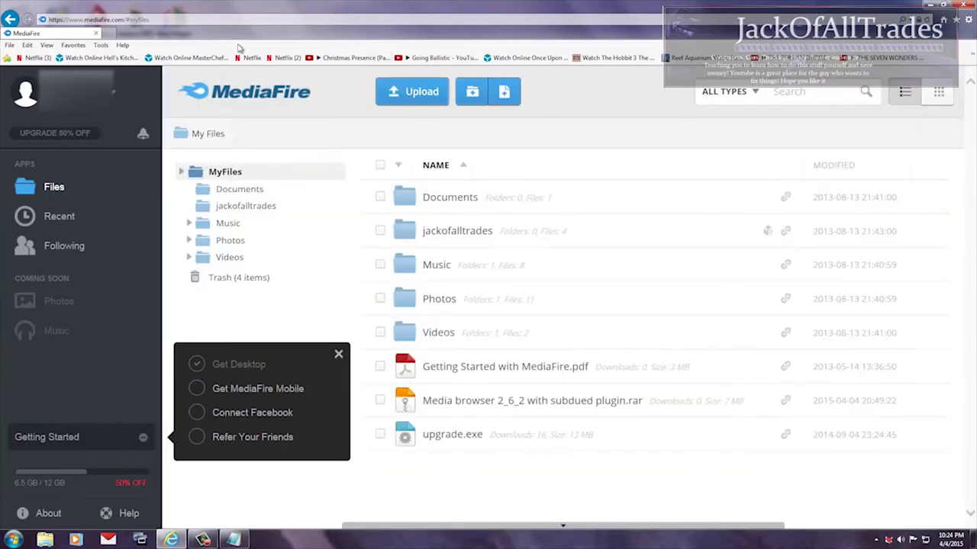
- Load the copied sharing link of Media browser 2_6_2 with subdued plugin.rar in Internet Explorer
click(138, 19)
right_click(161, 21)
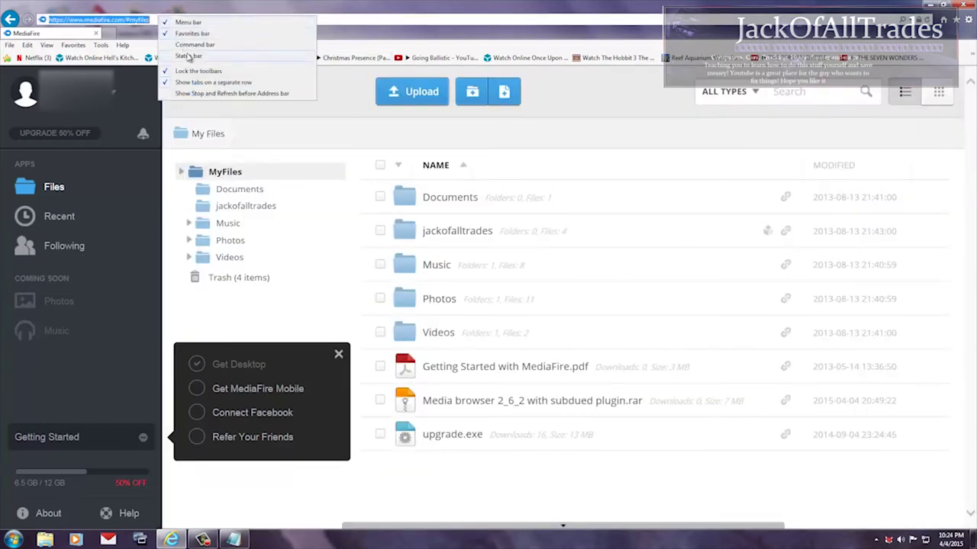
key(Escape)
right_click(152, 23)
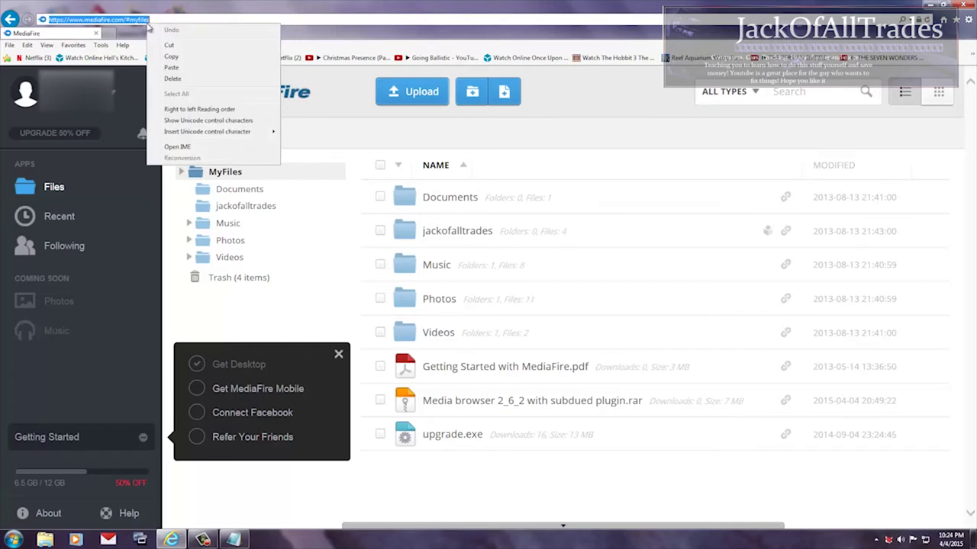
click(176, 68)
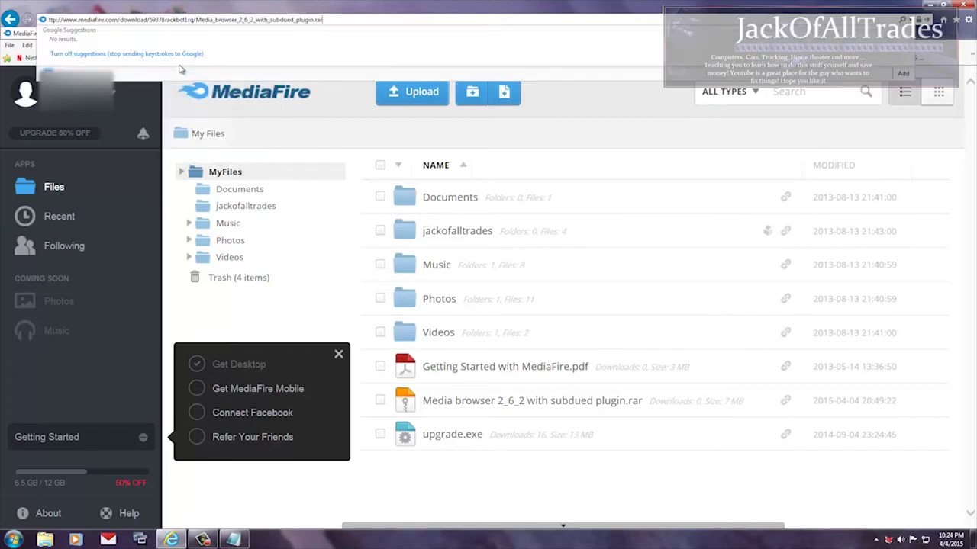
key(Return)
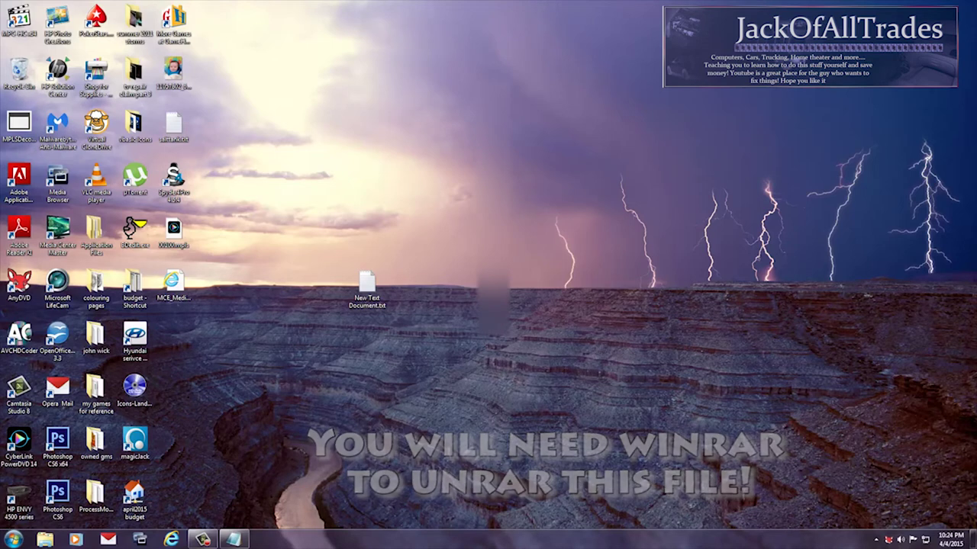
- End the MediaBrowserService process in Windows Task Manager, and close Task Manager
key(ctrl+shift+Escape)
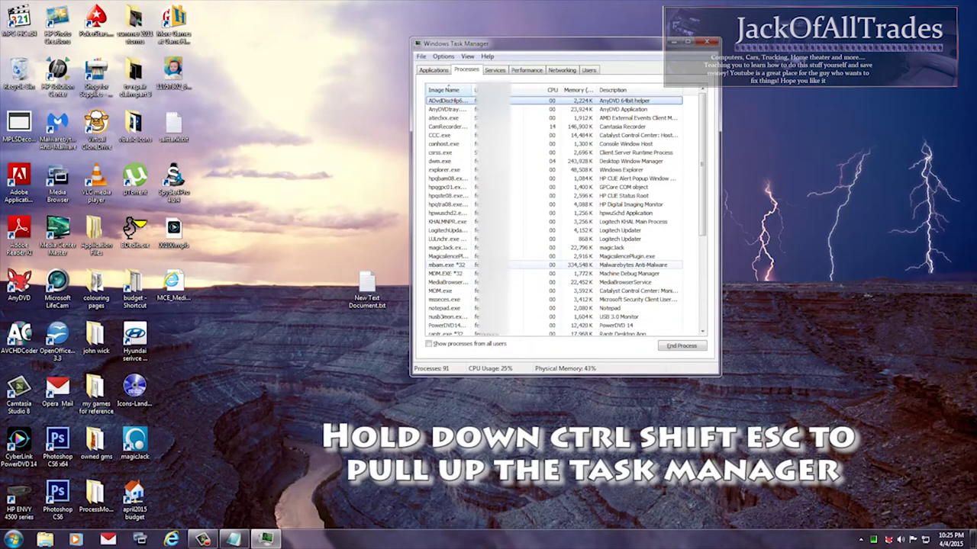
click(524, 205)
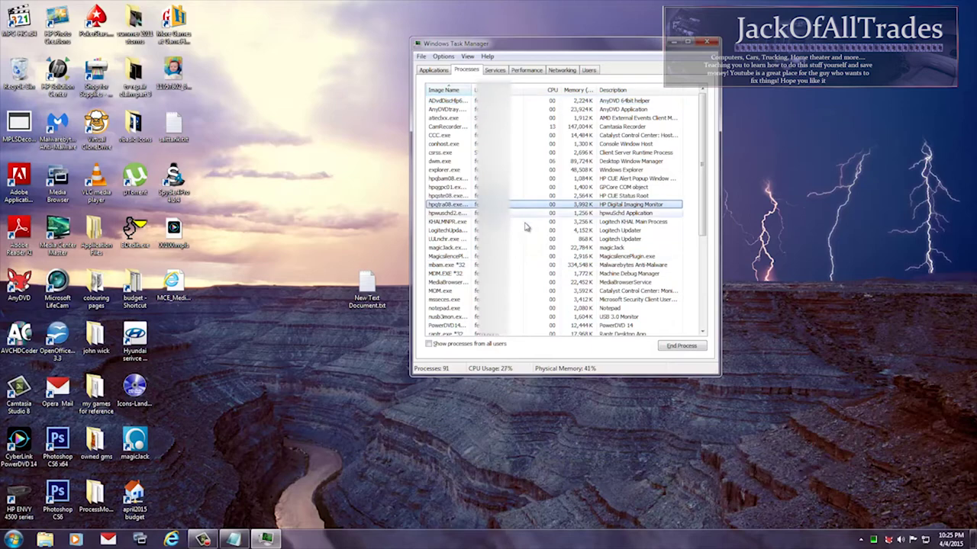
scroll(526, 229, down, 3)
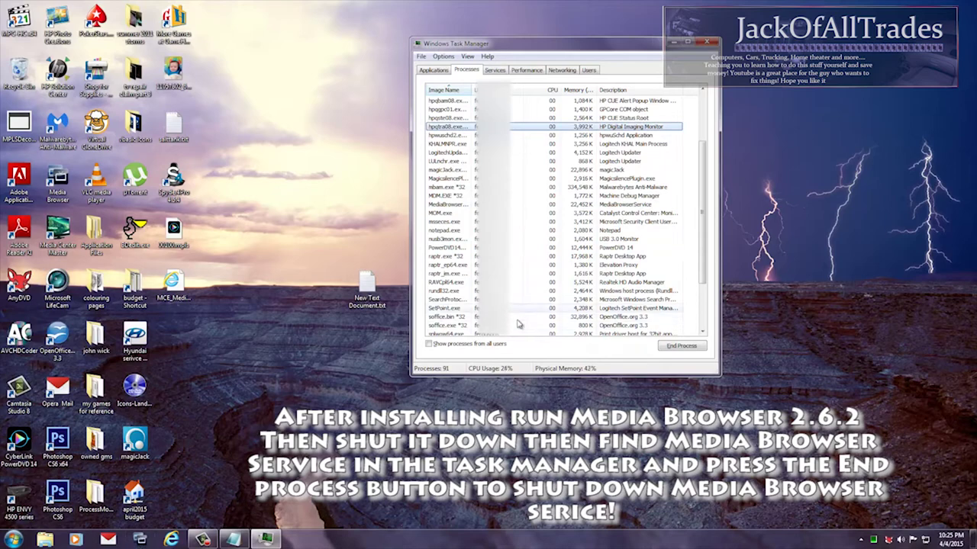
click(475, 230)
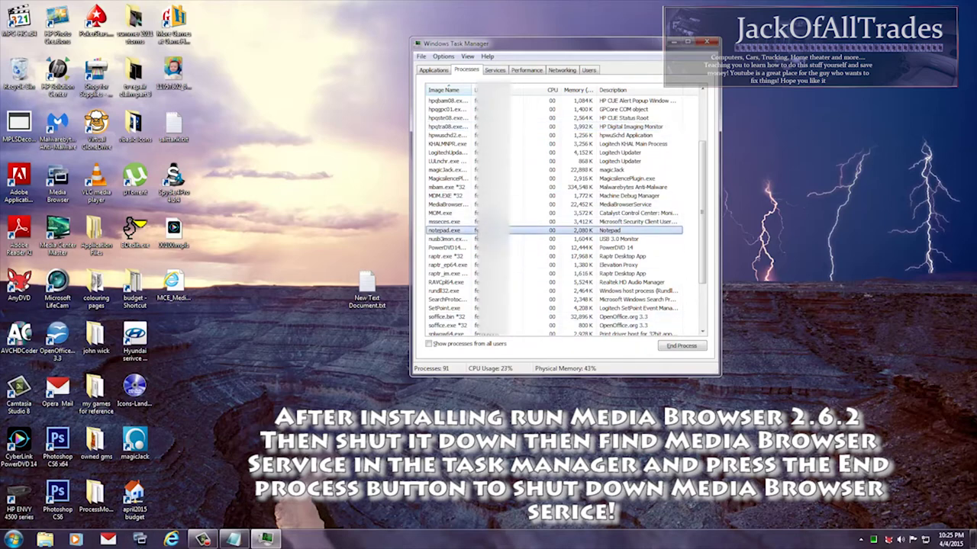
scroll(474, 230, down, 3)
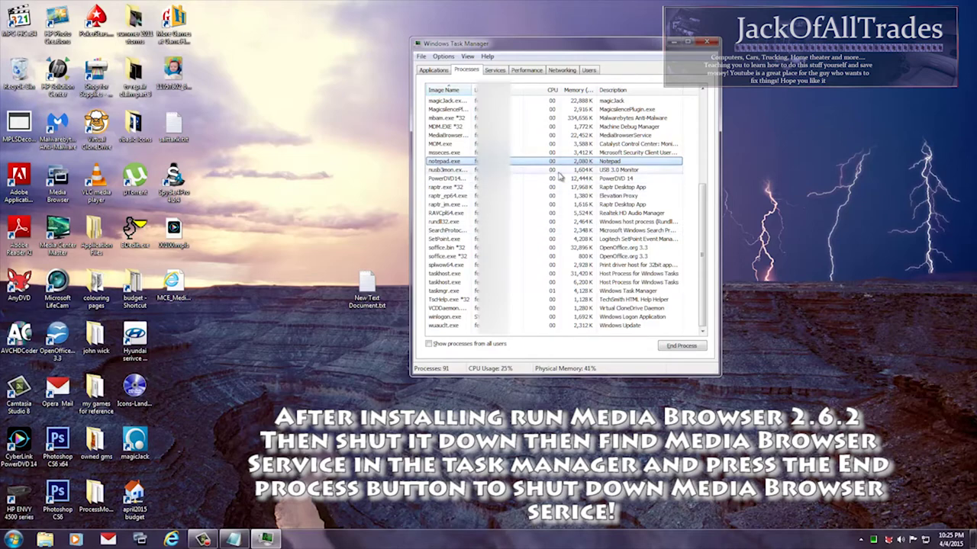
click(447, 135)
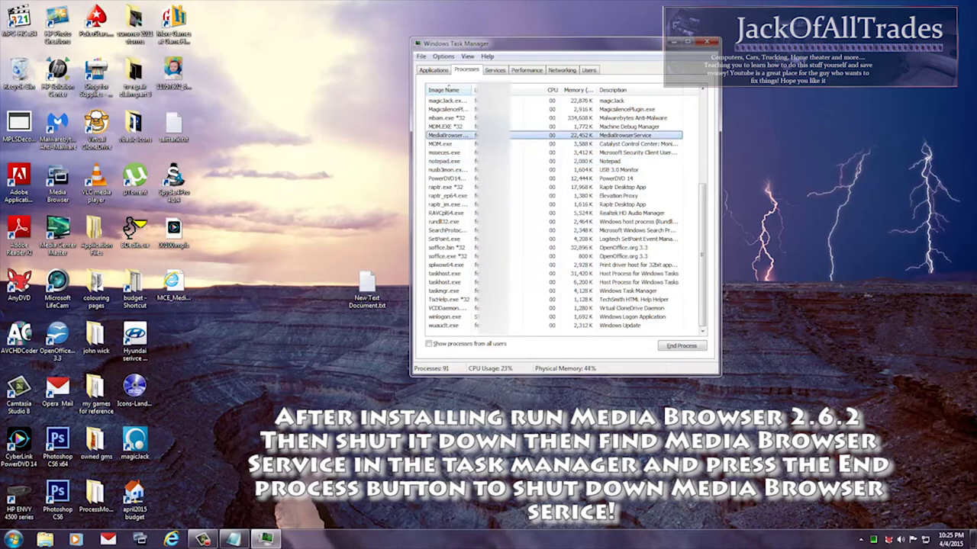
click(687, 347)
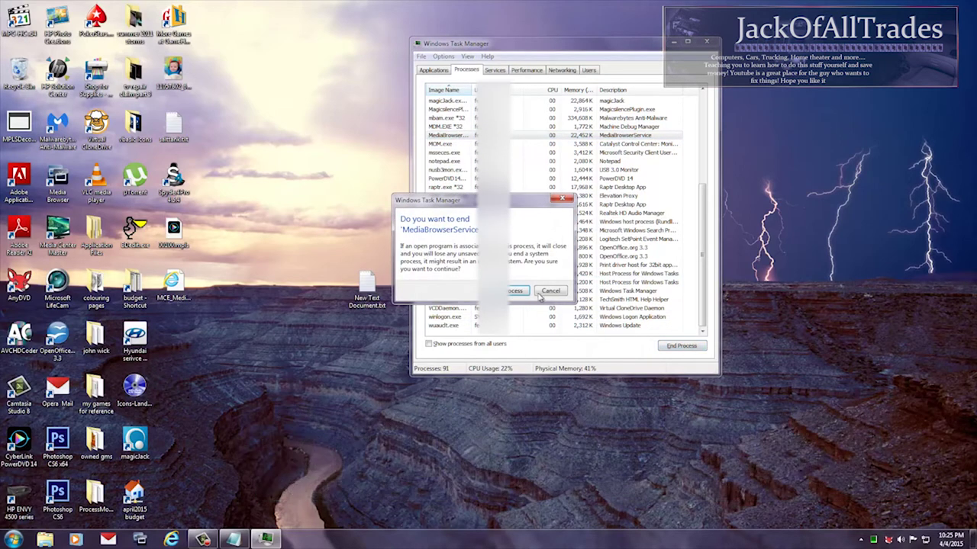
click(516, 291)
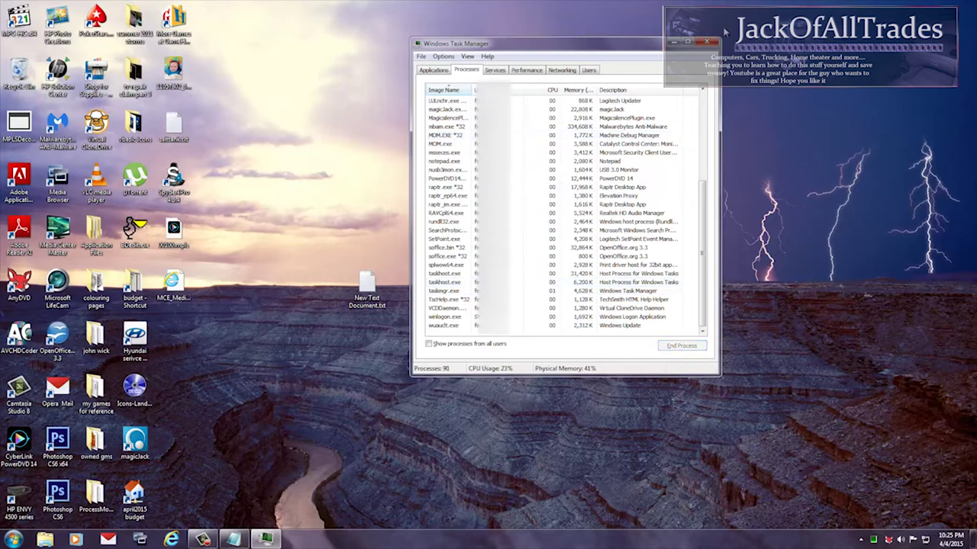
click(711, 44)
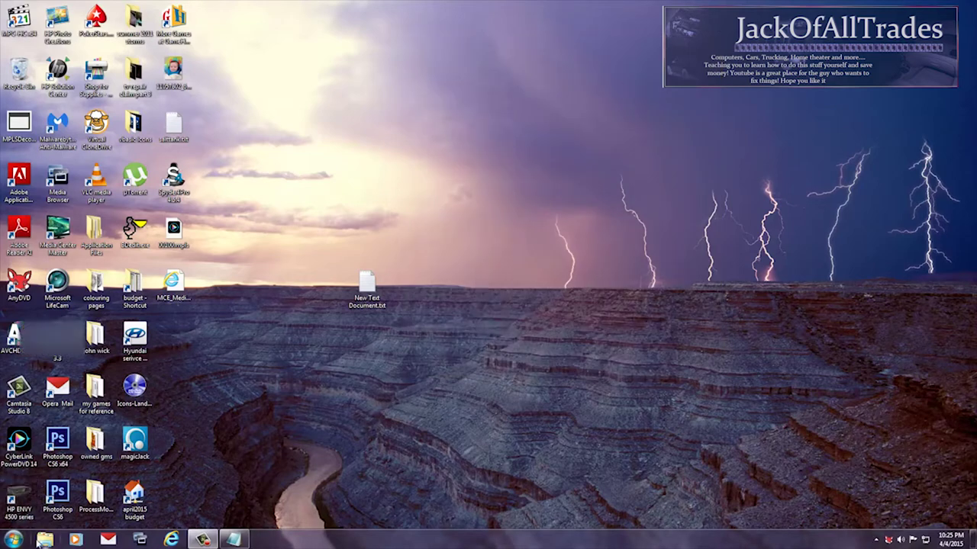
- Open the folder C:\ProgramData\MediaBrowser\Plugins in Windows Explorer
click(44, 540)
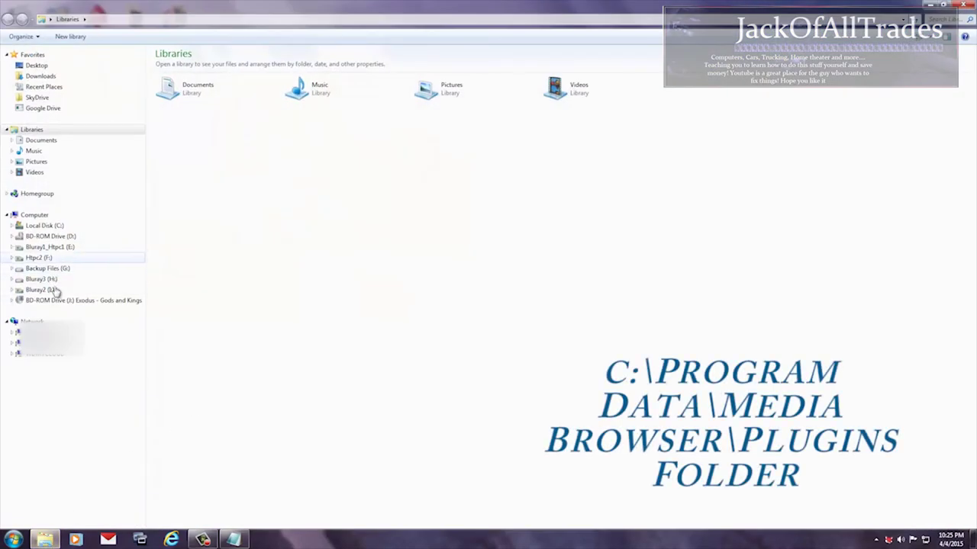
click(52, 226)
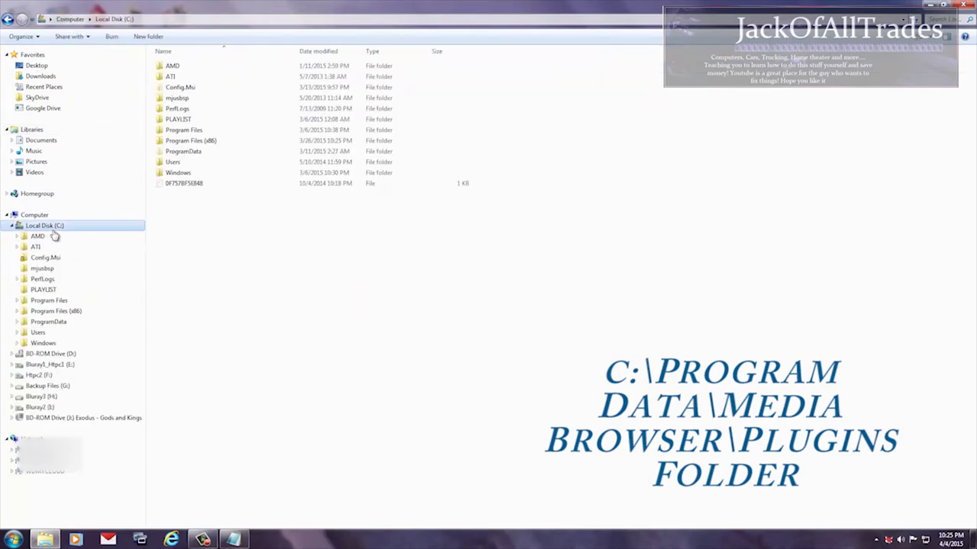
double_click(193, 153)
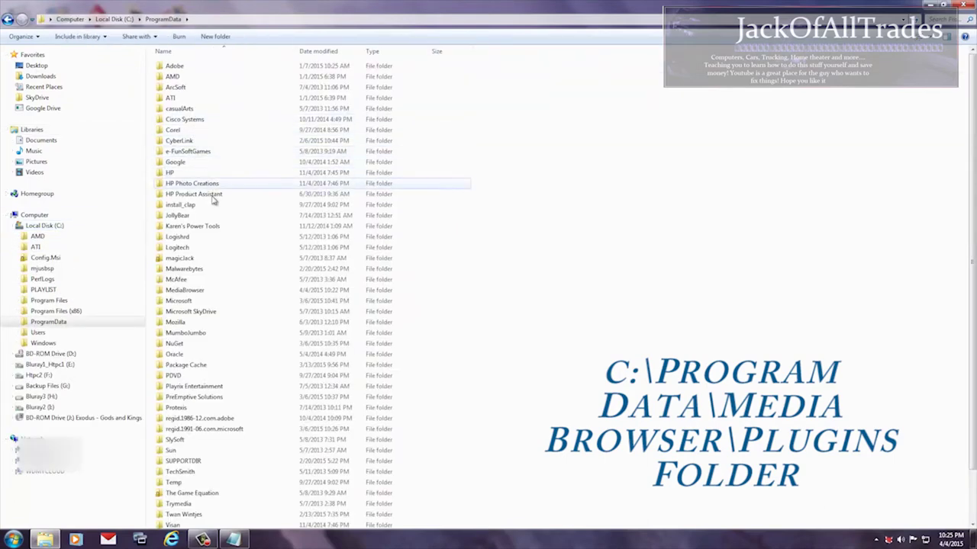
double_click(206, 291)
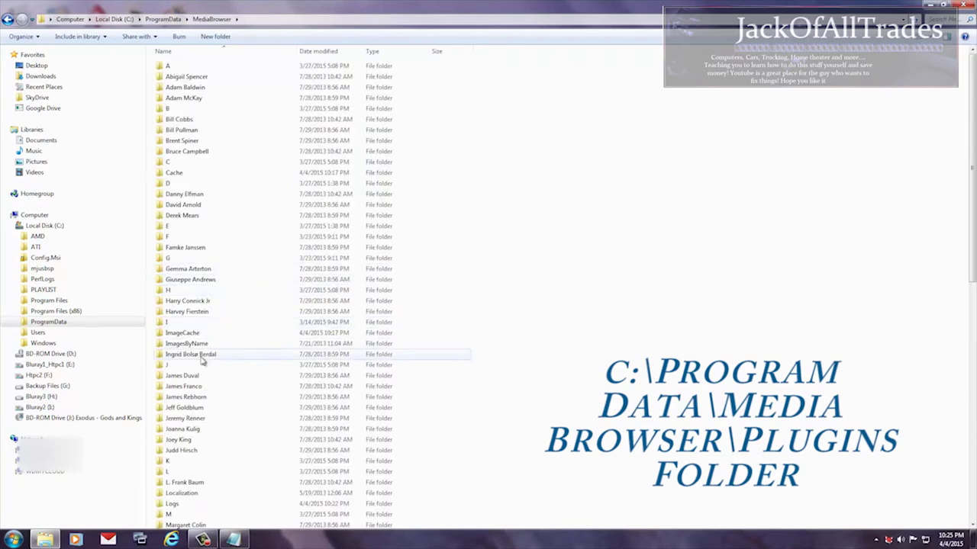
scroll(203, 362, down, 3)
scroll(210, 367, up, 3)
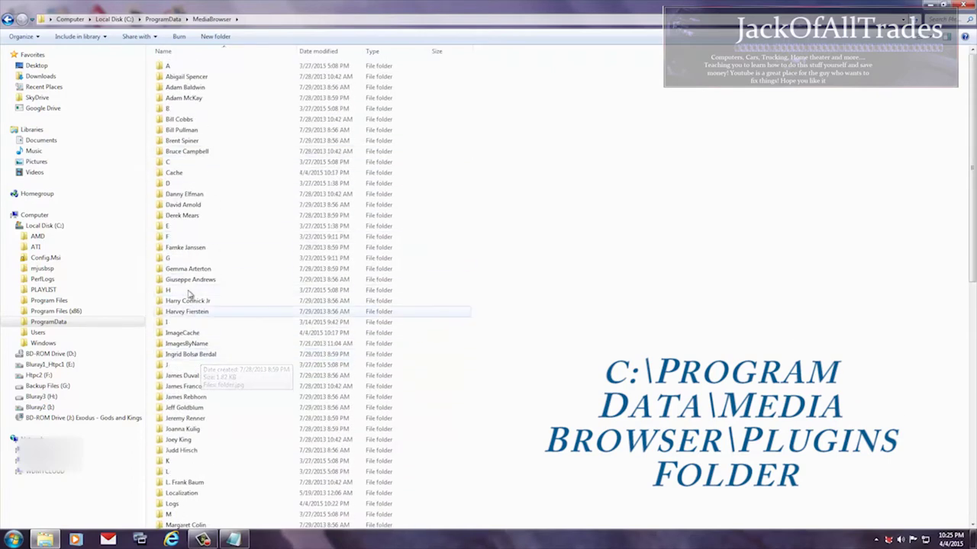
scroll(199, 351, down, 3)
scroll(200, 357, up, 3)
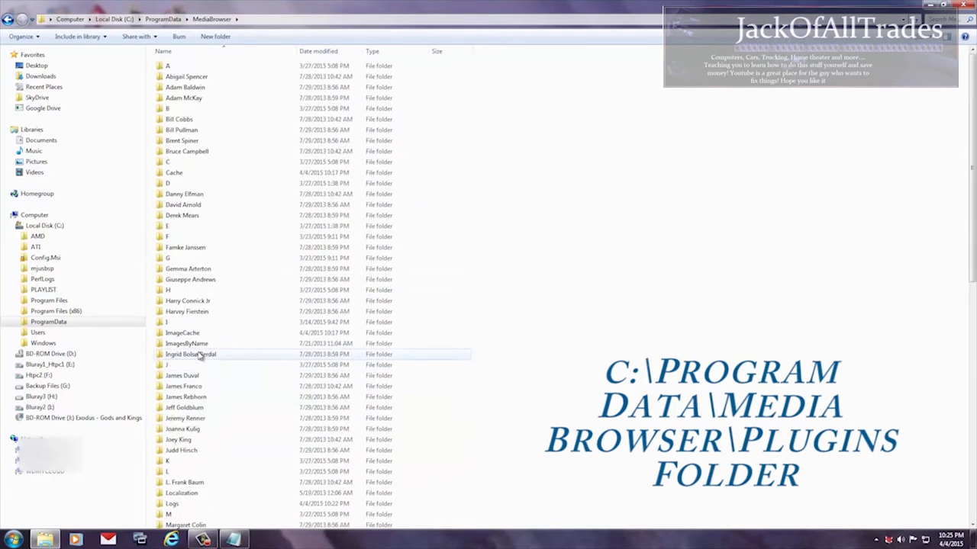
scroll(199, 356, down, 10)
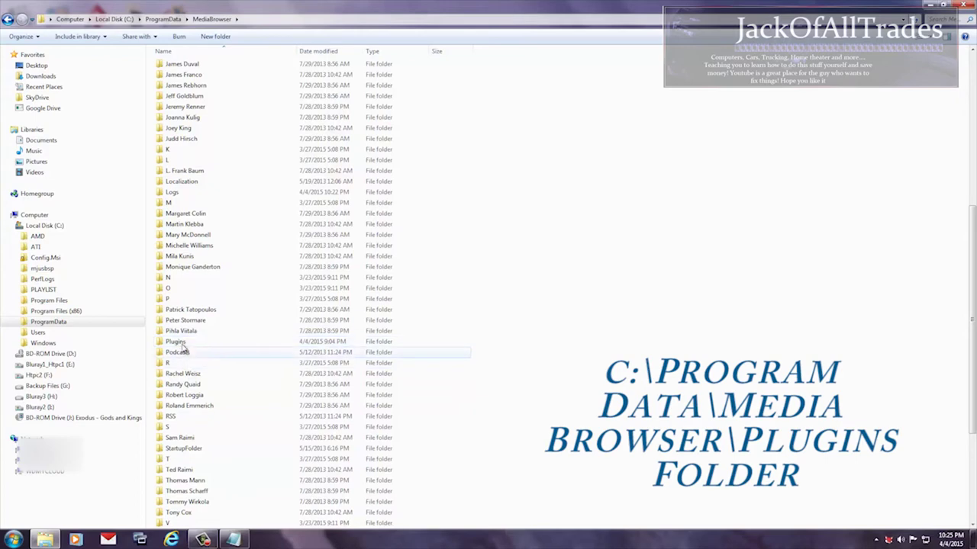
double_click(185, 344)
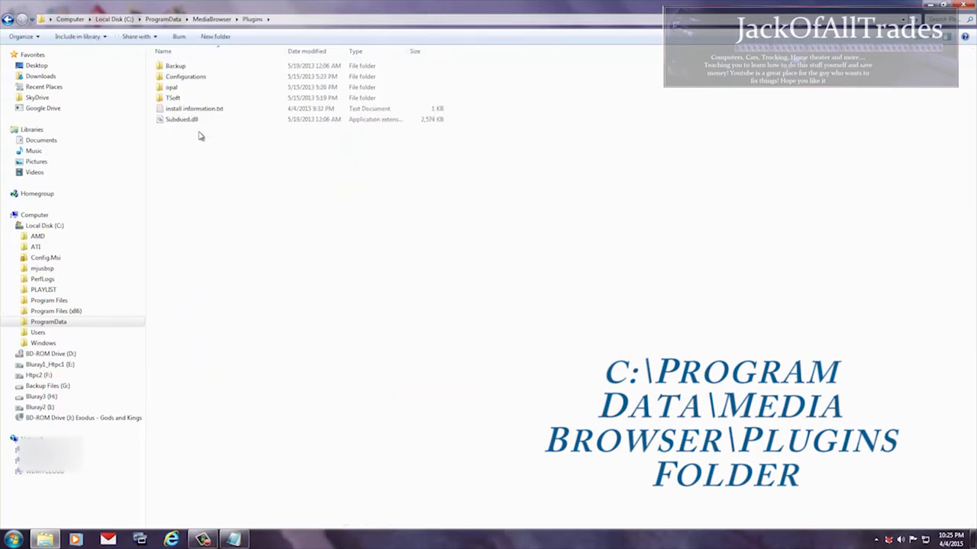
- Point out the Configurations, TSoft, opal and Backup folders and Subdued.dll in the installed Plugins folder
click(183, 77)
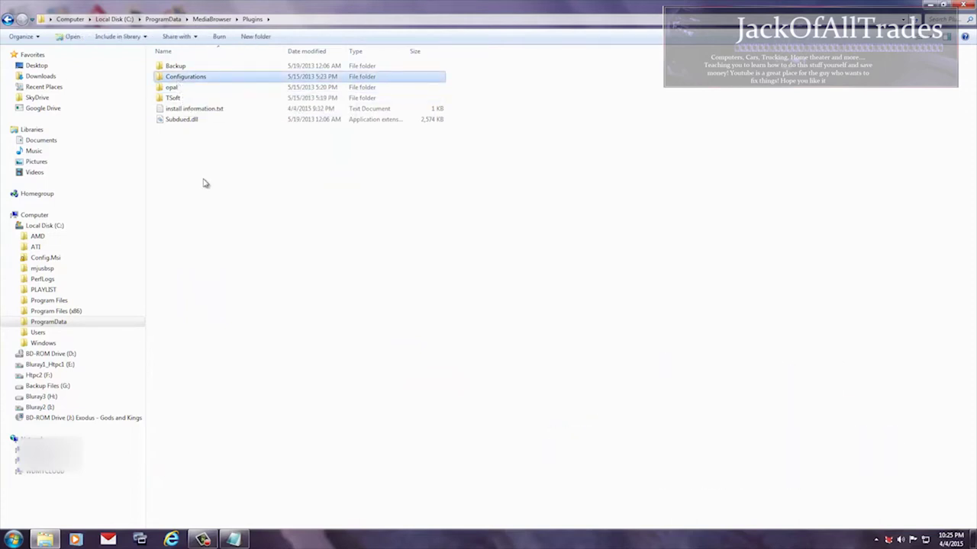
click(181, 120)
click(172, 98)
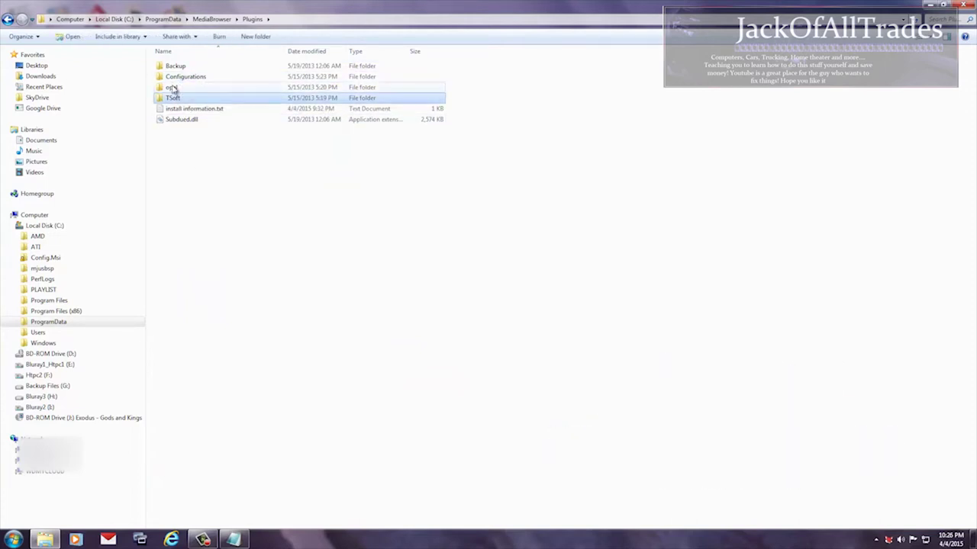
click(172, 87)
click(176, 65)
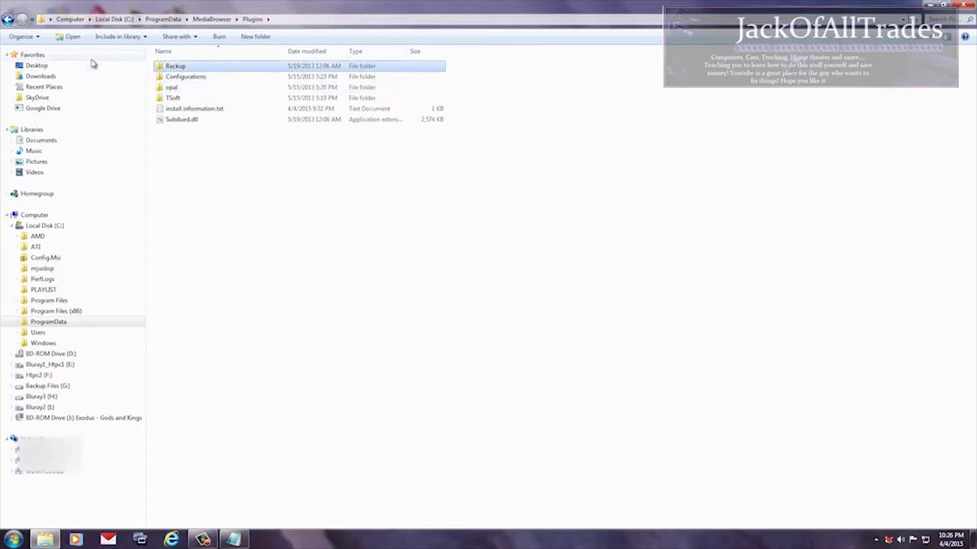
- Return to the MediaBrowser folder and select its Plugins folder
click(7, 19)
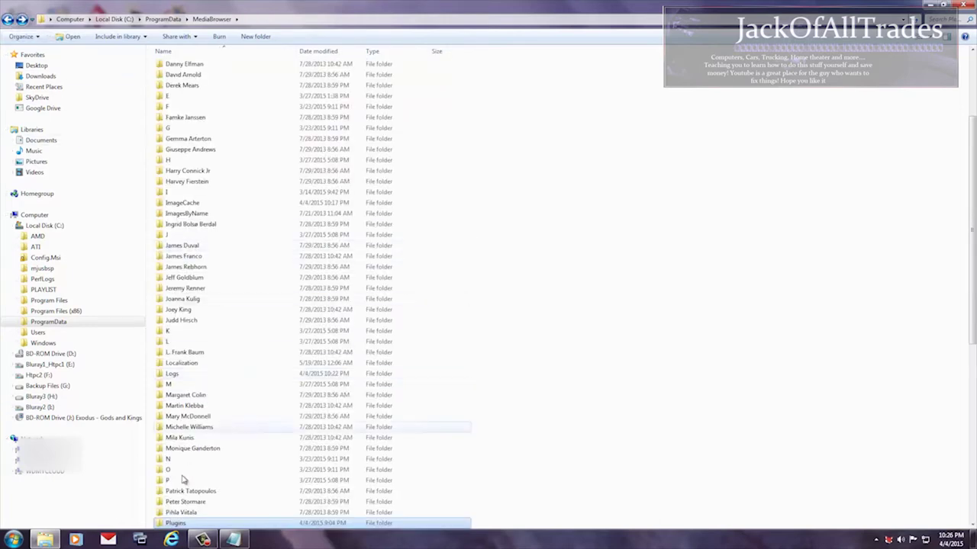
click(178, 472)
scroll(182, 473, down, 2)
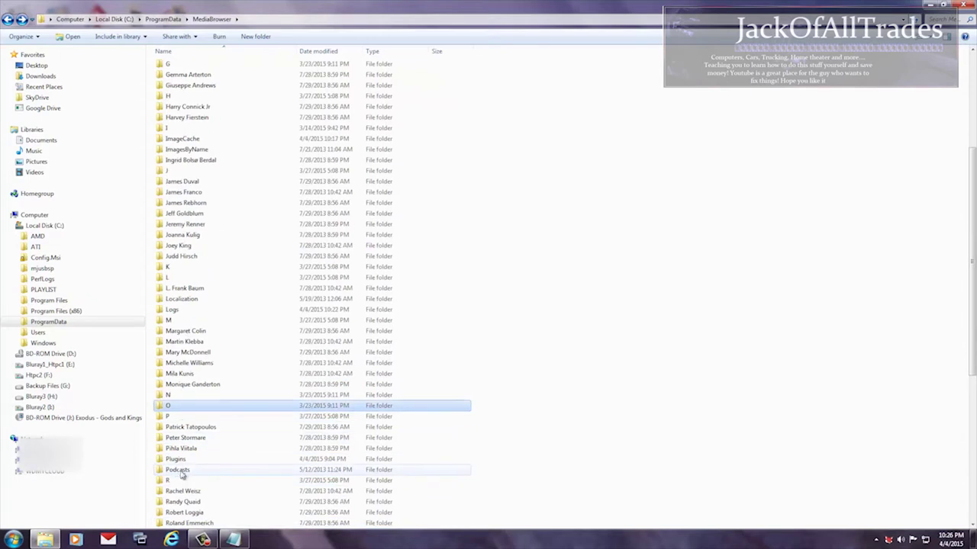
click(192, 461)
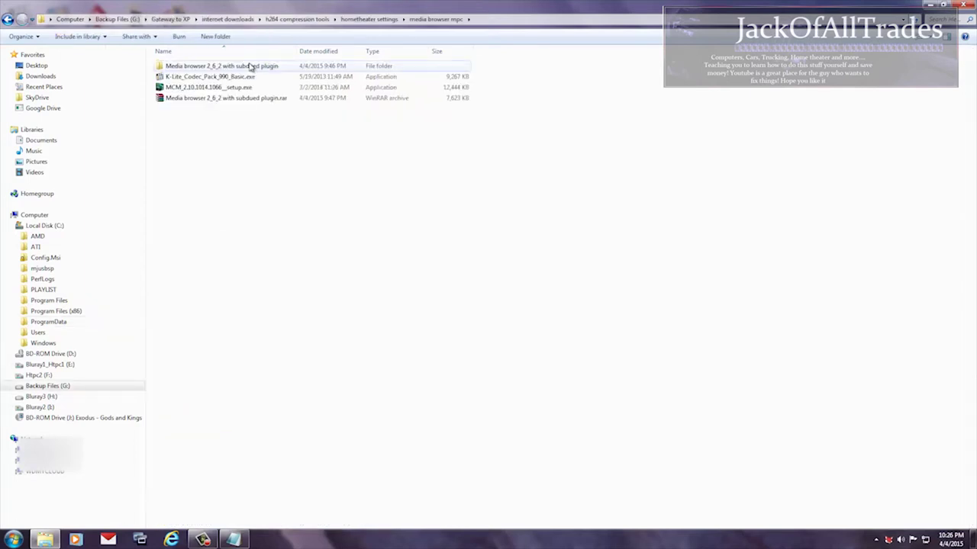
- Examine the Plugins folder inside the extracted "Media browser 2_6_2 with subdued plugin" folder and return to its parent folder
double_click(251, 65)
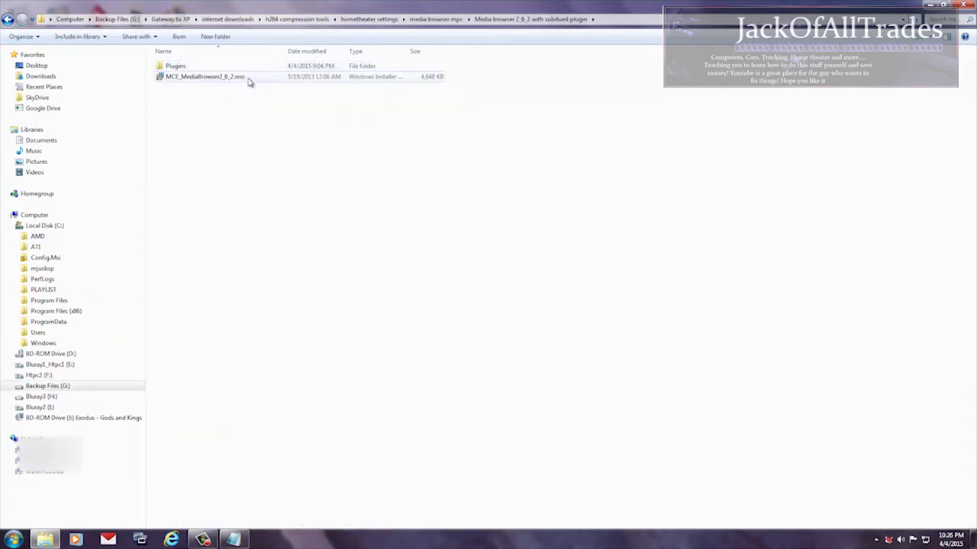
click(166, 69)
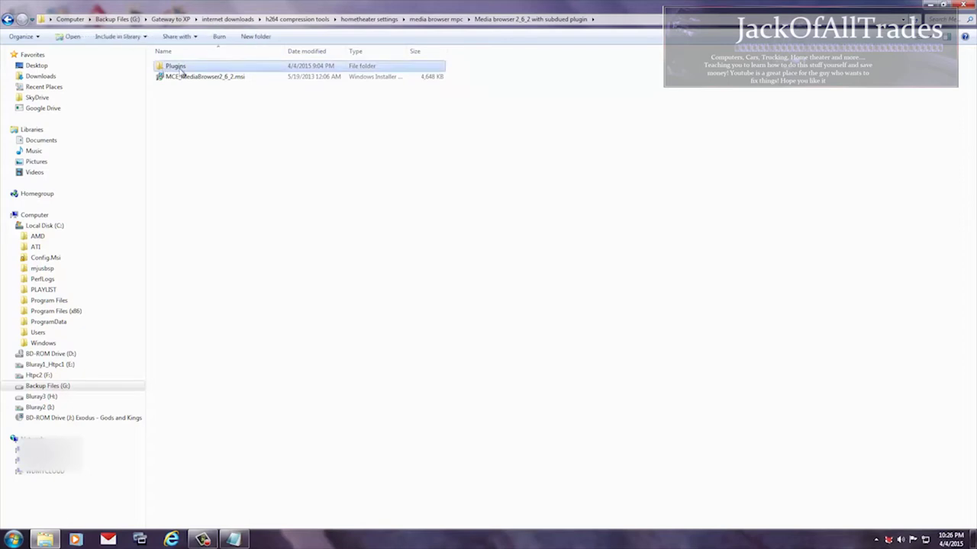
double_click(179, 69)
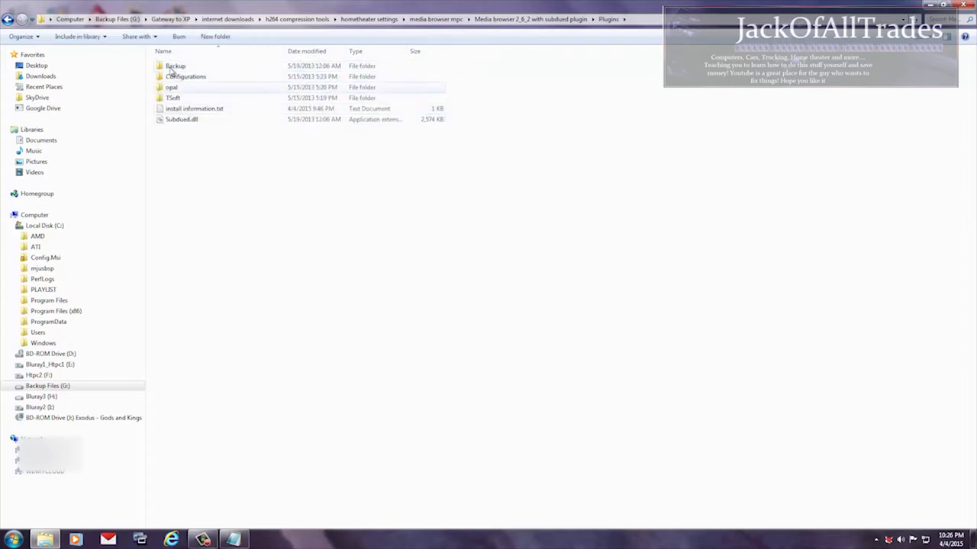
click(7, 20)
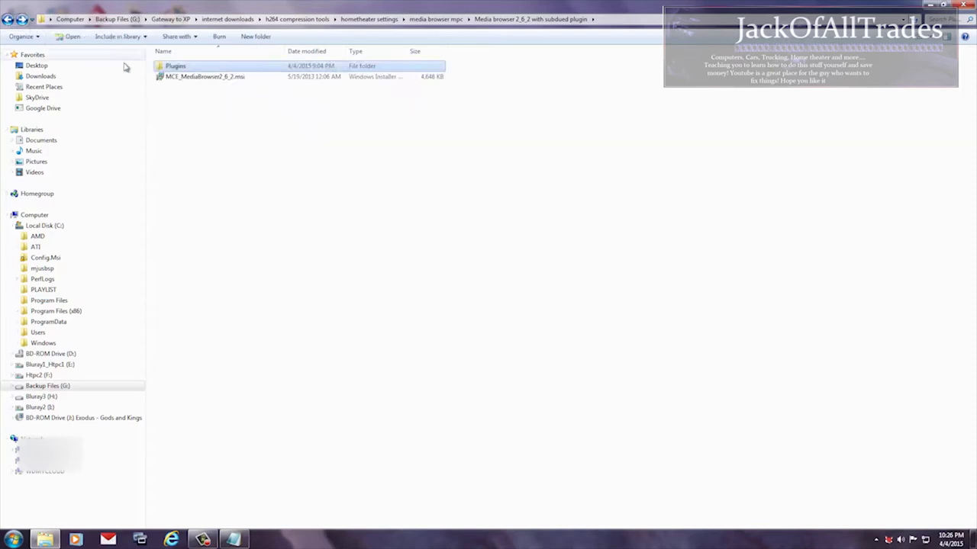
- Go from the extracted Plugins folder to its install location, C:\ProgramData\MediaBrowser\Plugins
right_click(169, 68)
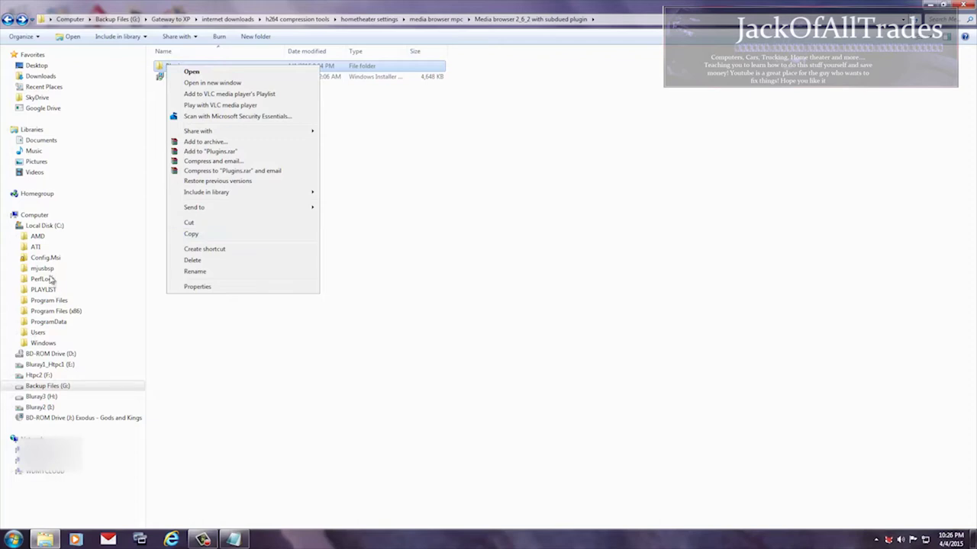
click(45, 227)
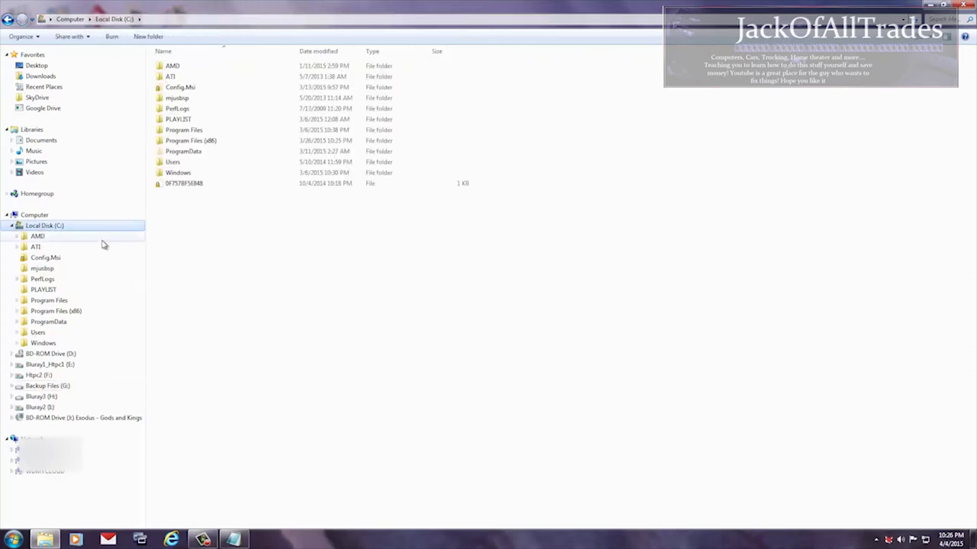
double_click(185, 153)
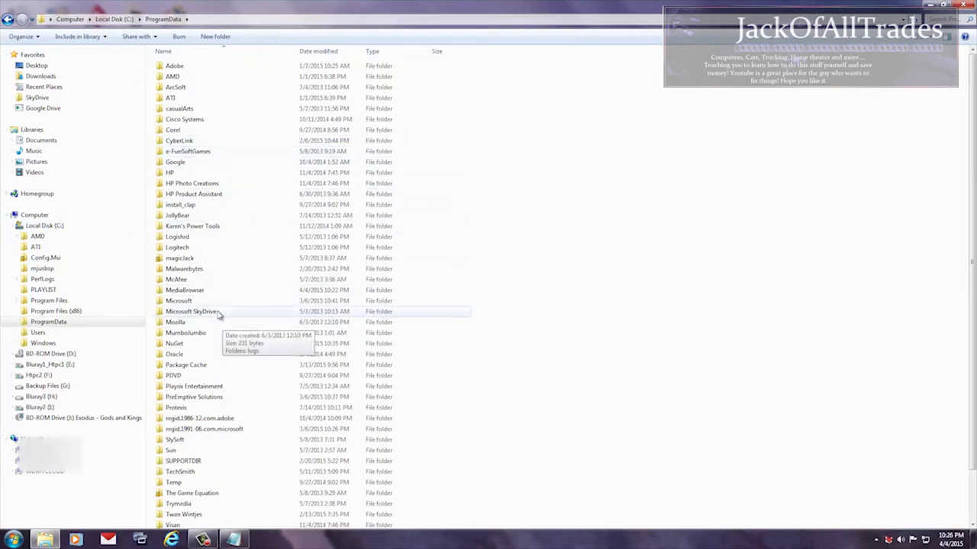
double_click(200, 291)
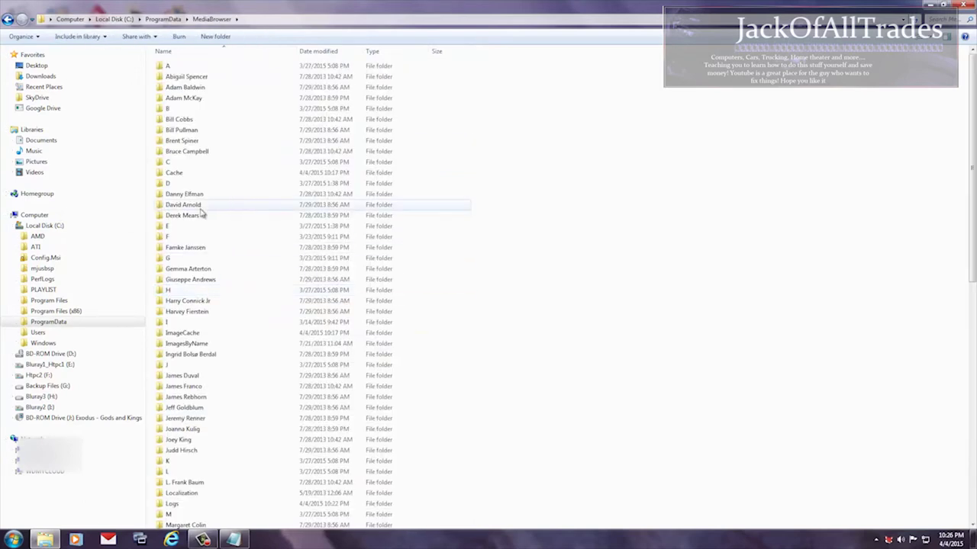
scroll(203, 234, down, 5)
scroll(208, 237, down, 4)
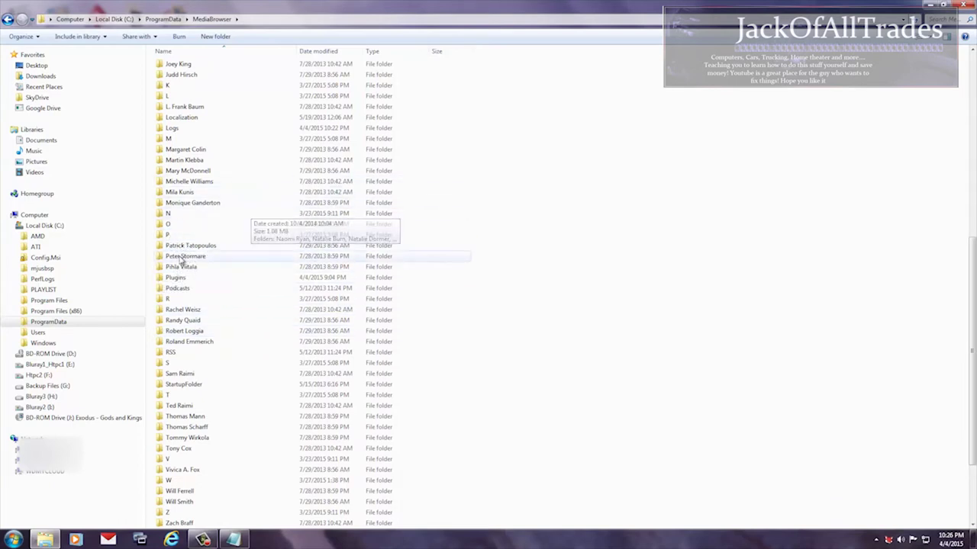
double_click(176, 279)
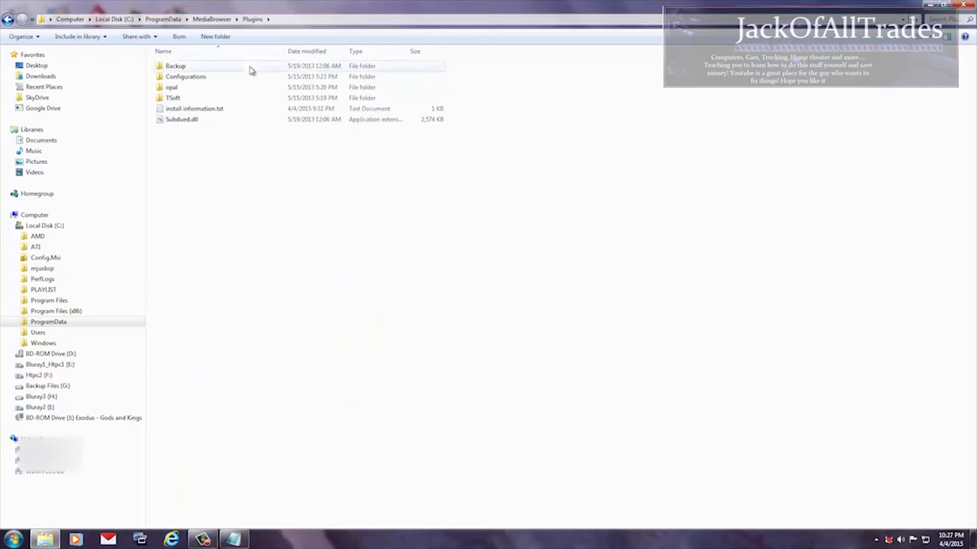
- Examine the Configurations folder inside the installed Plugins folder, return to Plugins and close the Explorer window
double_click(175, 78)
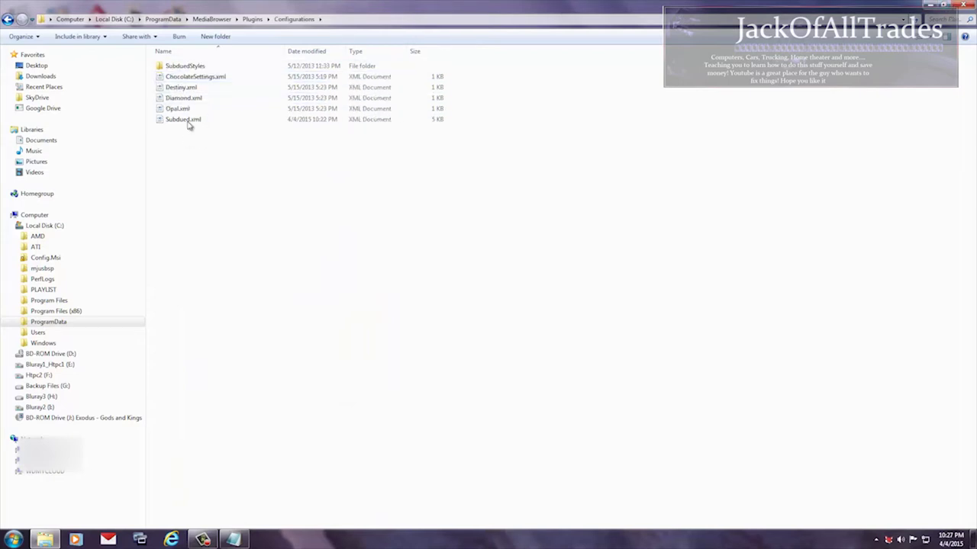
click(7, 19)
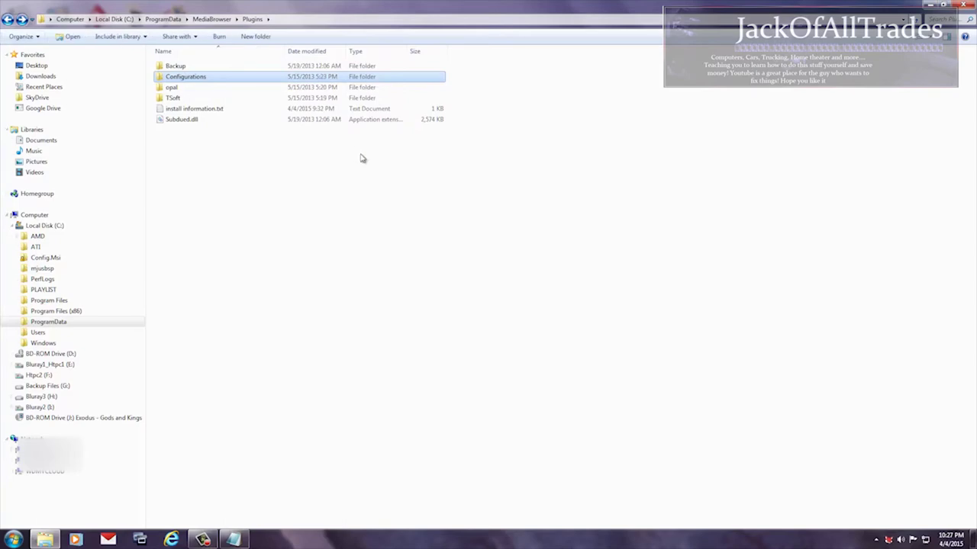
click(963, 8)
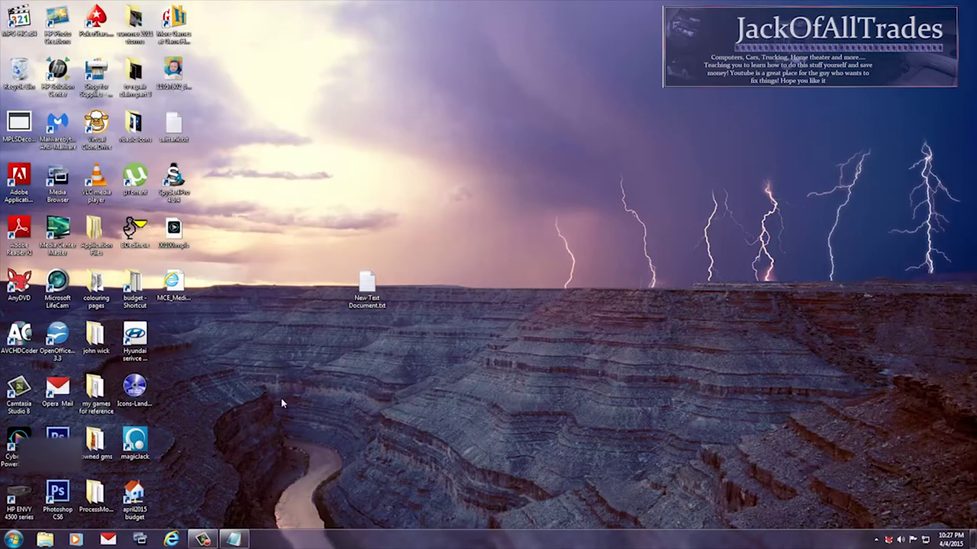
- Start Media Browser in Windows Media Center and open its Configuration screen
click(139, 539)
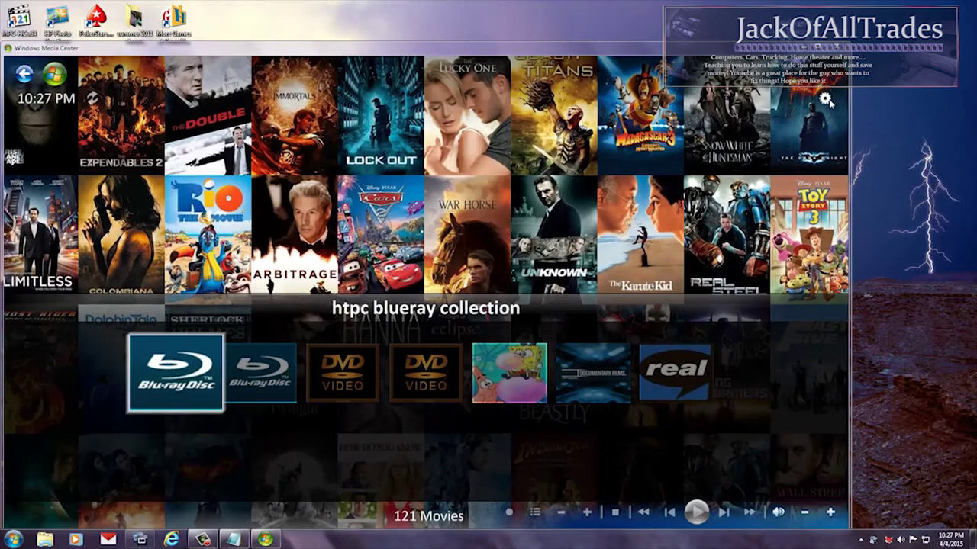
right_click(826, 99)
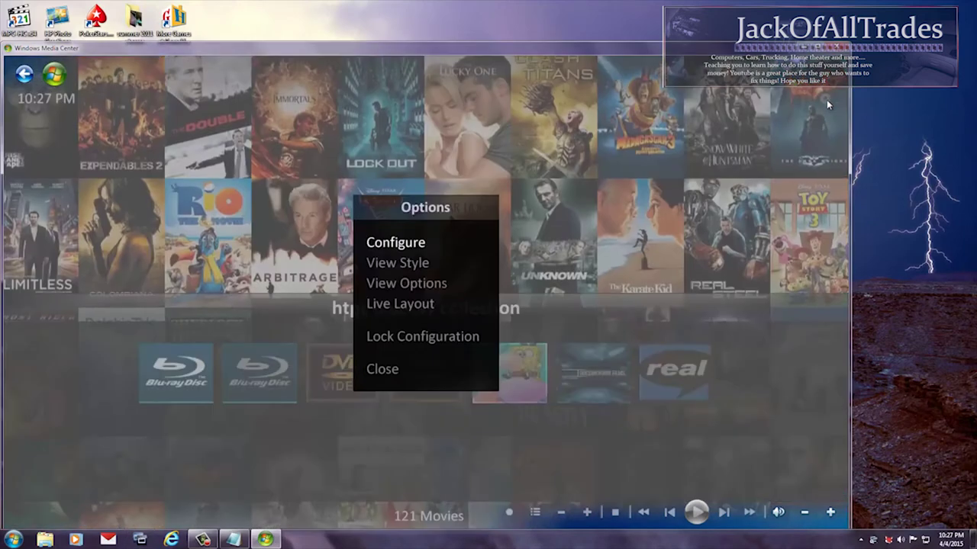
click(423, 242)
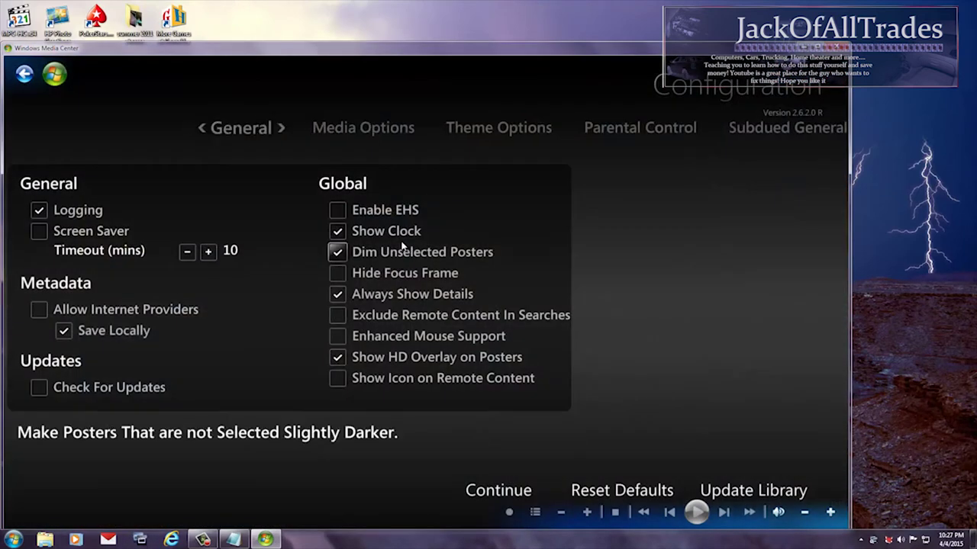
- Set the visual theme to Default in Theme Options and return to the media library
click(504, 128)
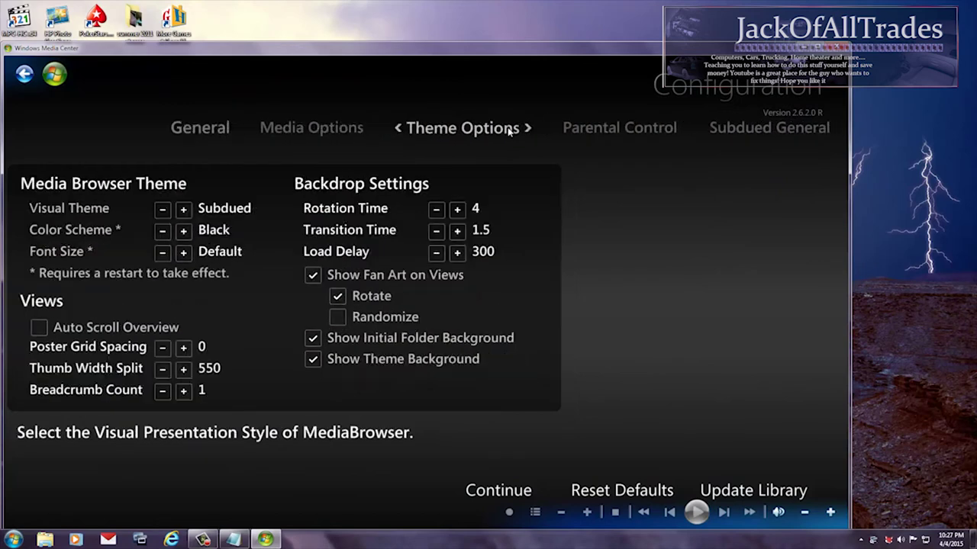
click(158, 211)
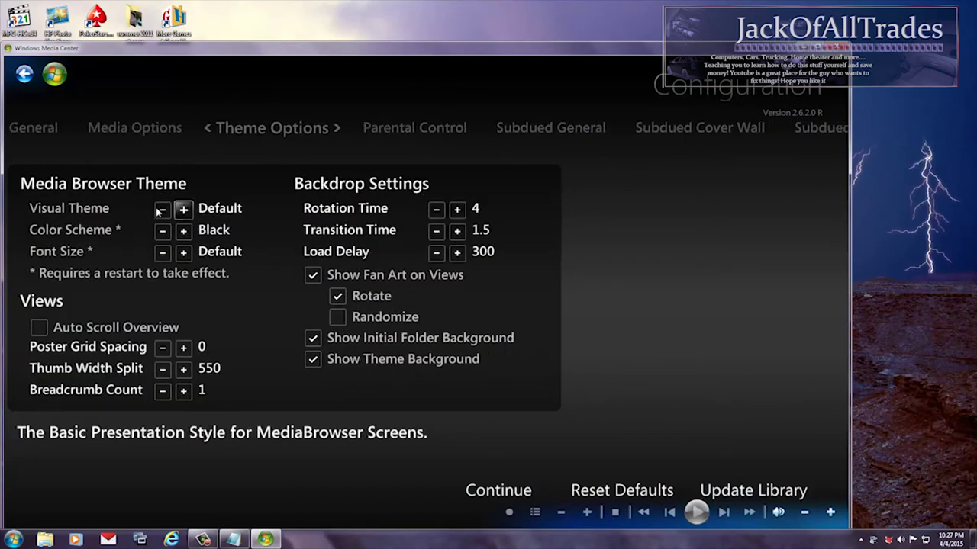
click(488, 489)
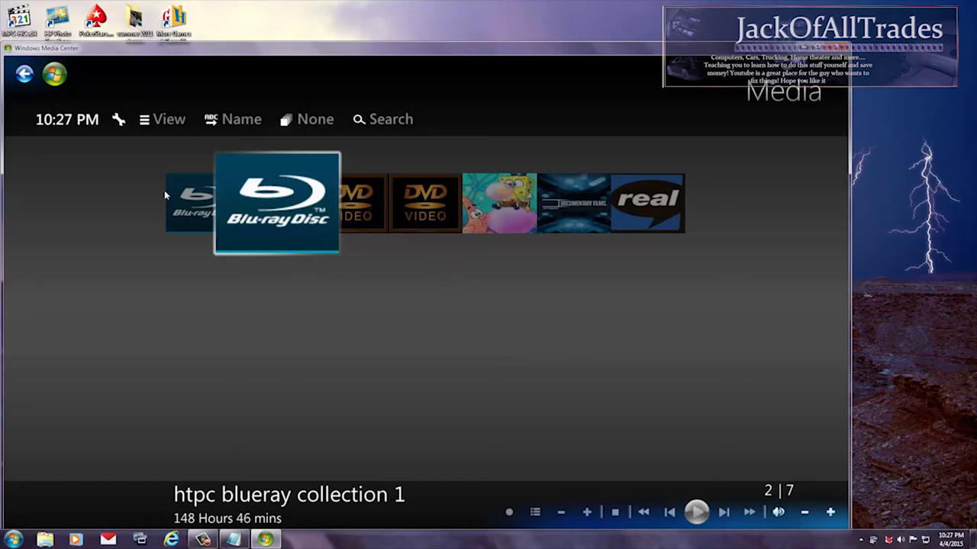
- Reopen the configuration, set the visual theme to Subdued in Theme Options and return to the media library
click(116, 120)
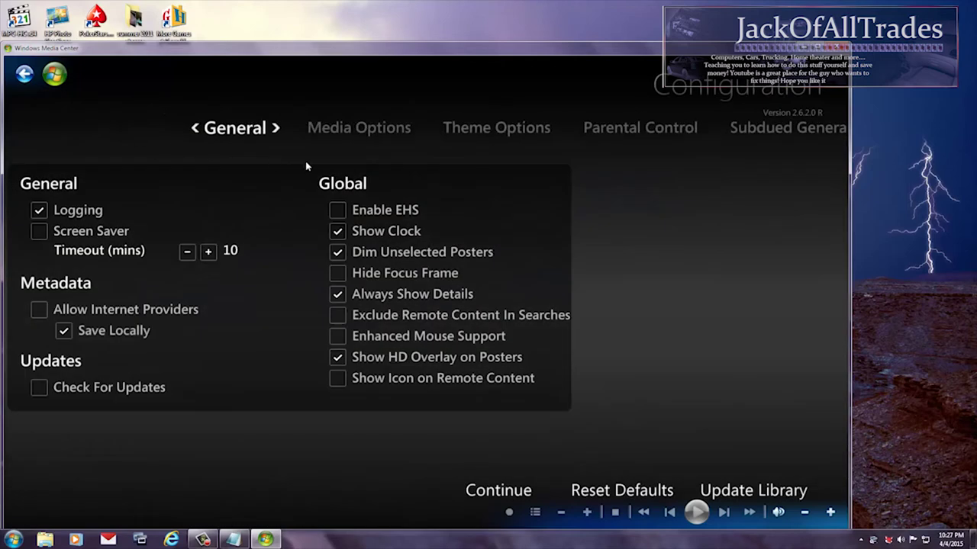
click(468, 138)
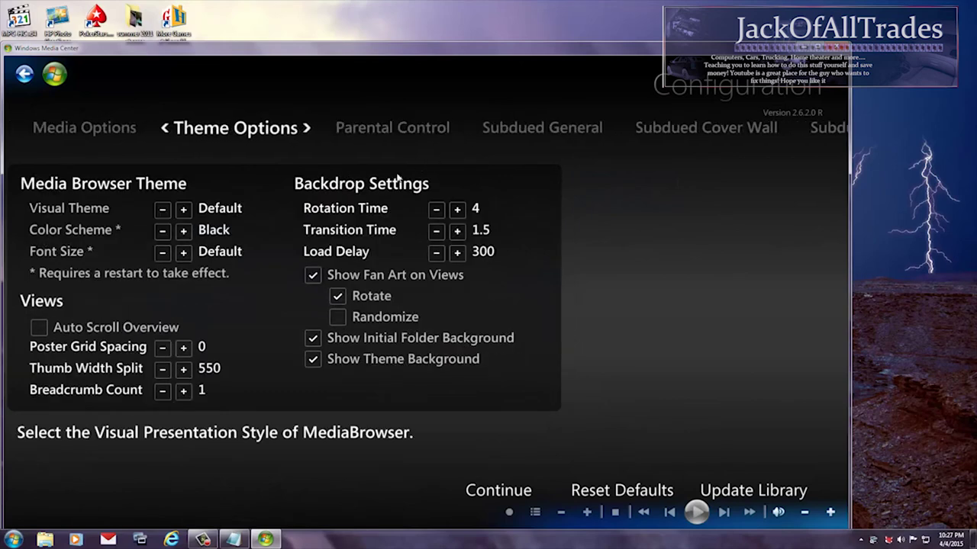
click(185, 209)
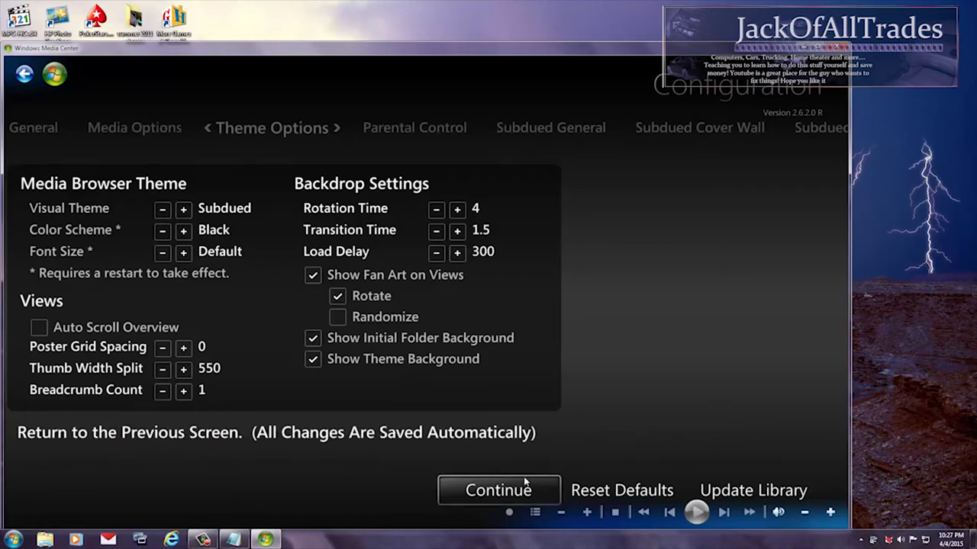
click(498, 490)
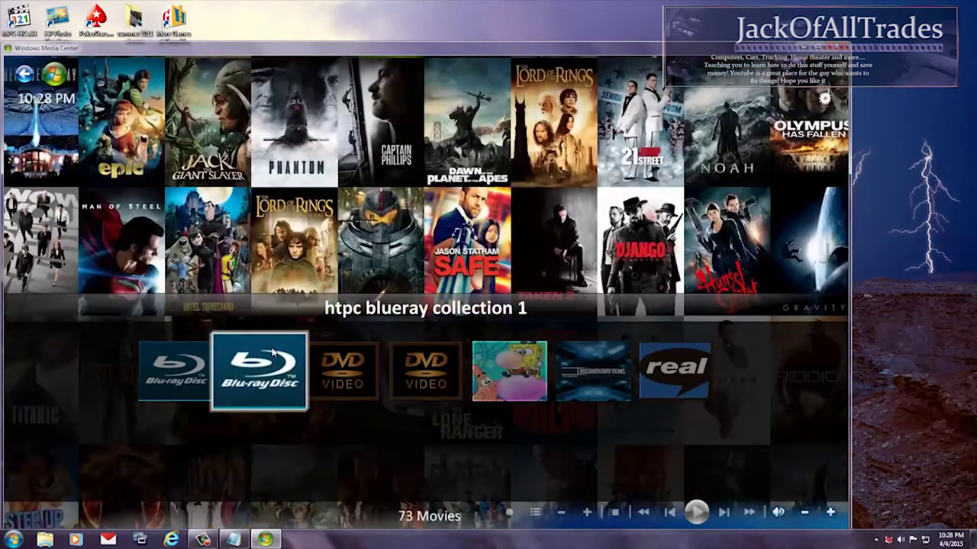
- Open 21 Jump Street in htpc blueray collection 1 and review its cast, media details and overview
click(259, 370)
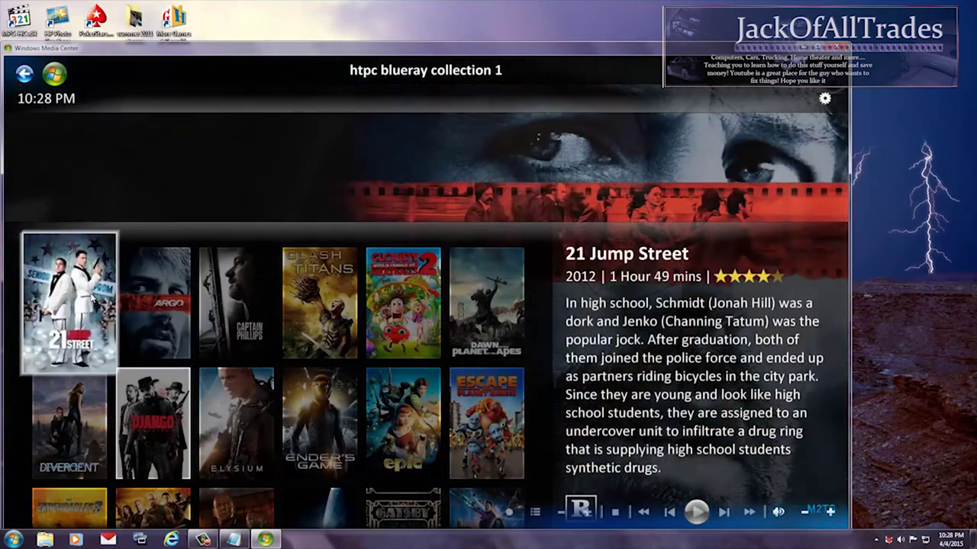
click(91, 297)
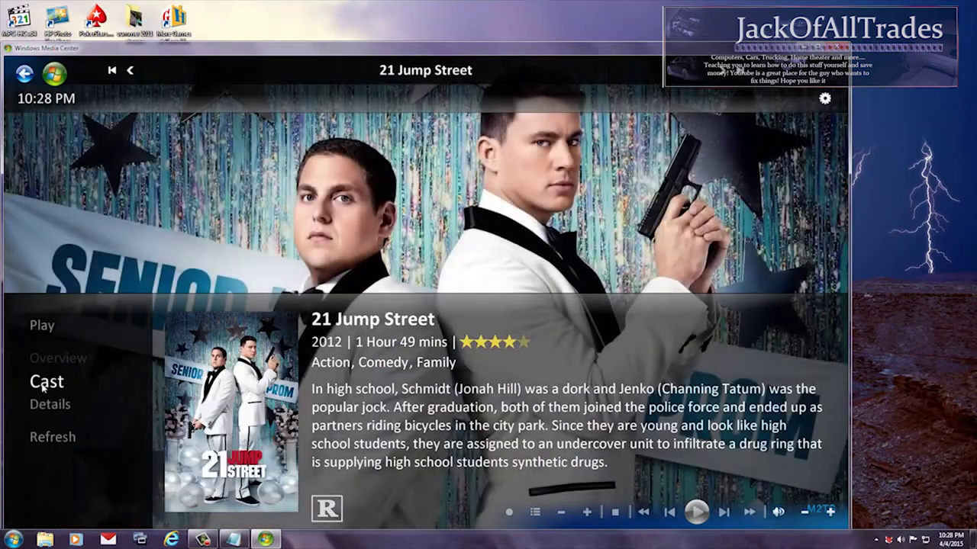
click(42, 385)
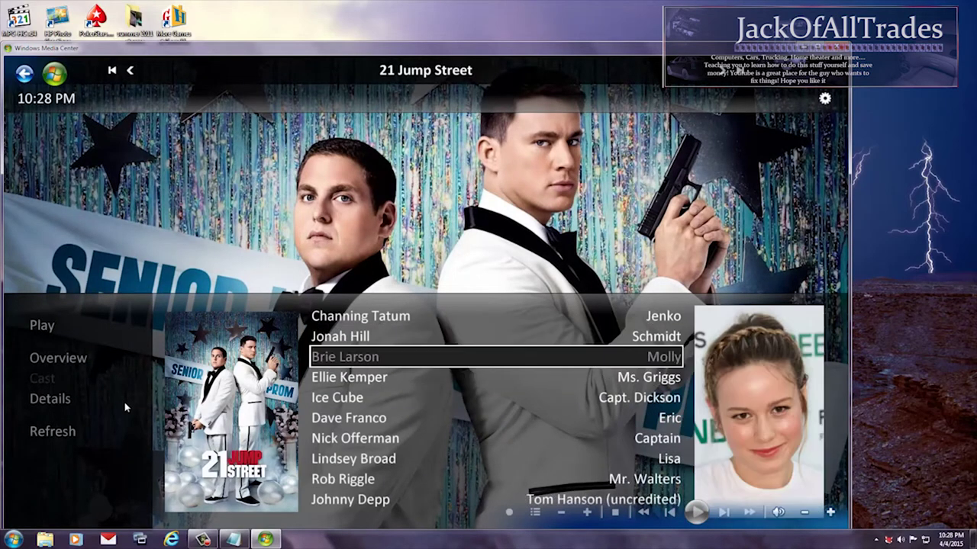
click(44, 400)
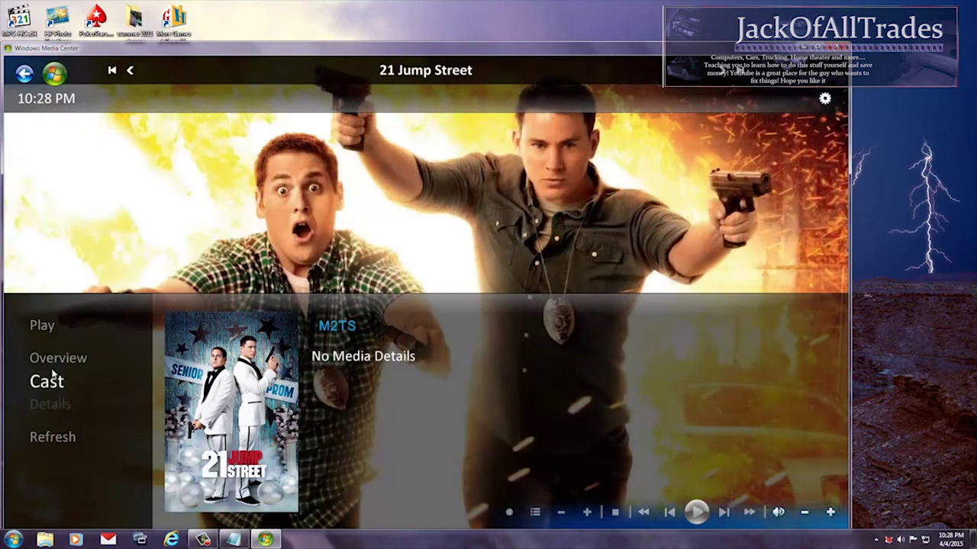
click(55, 360)
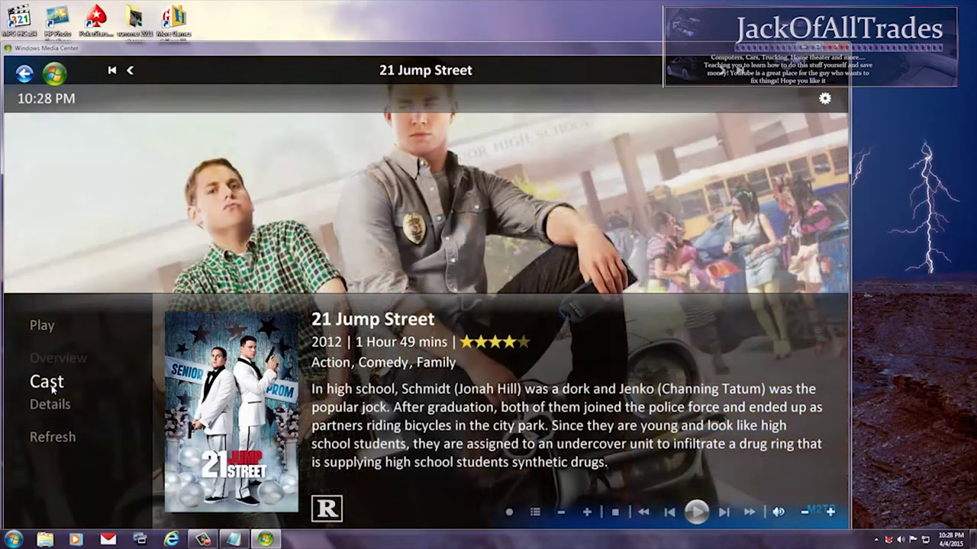
- Browse Channing Tatum's movies through the 21 Jump Street cast and view the details and cast of G.I. Joe: Retaliation
click(55, 377)
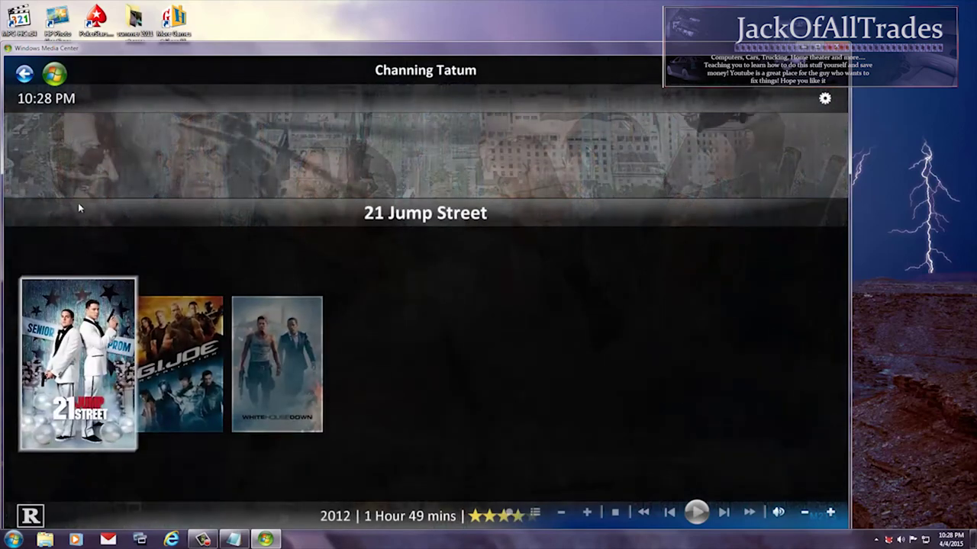
click(177, 352)
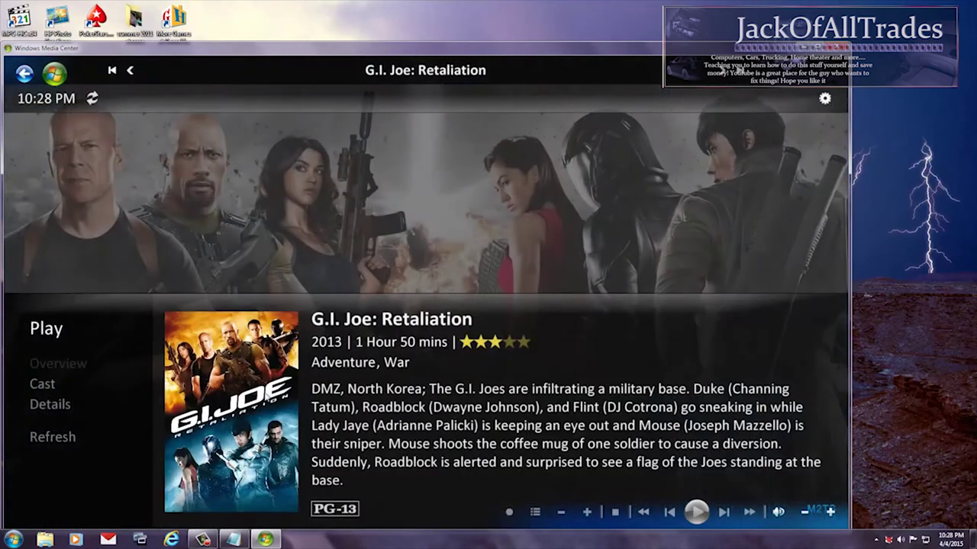
click(53, 402)
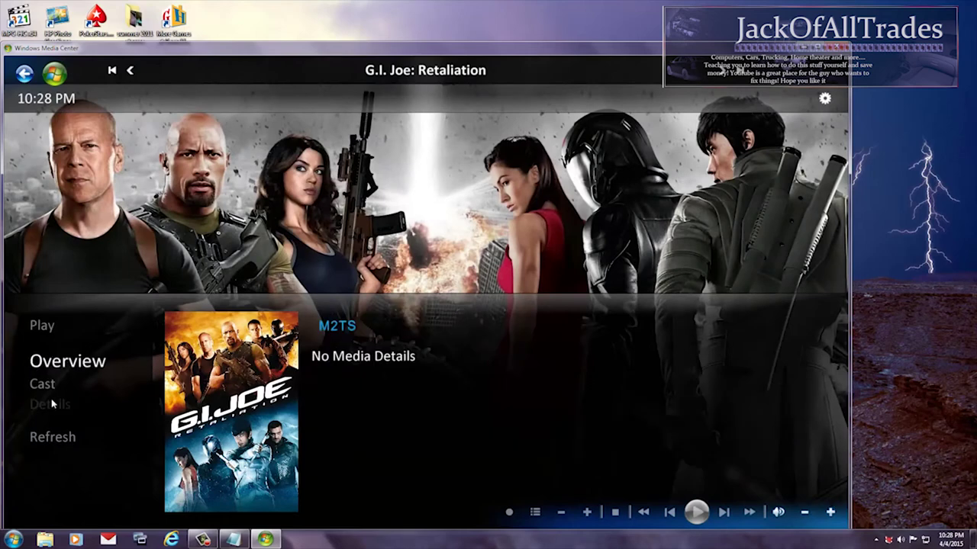
click(42, 384)
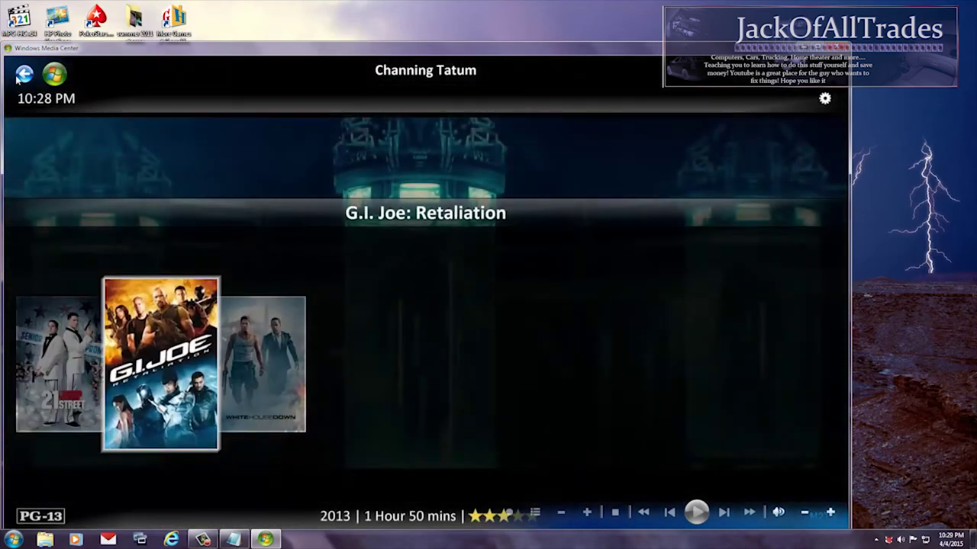
- Go back from Channing Tatum's movies through 21 Jump Street and browse onward through the movie collection
click(23, 74)
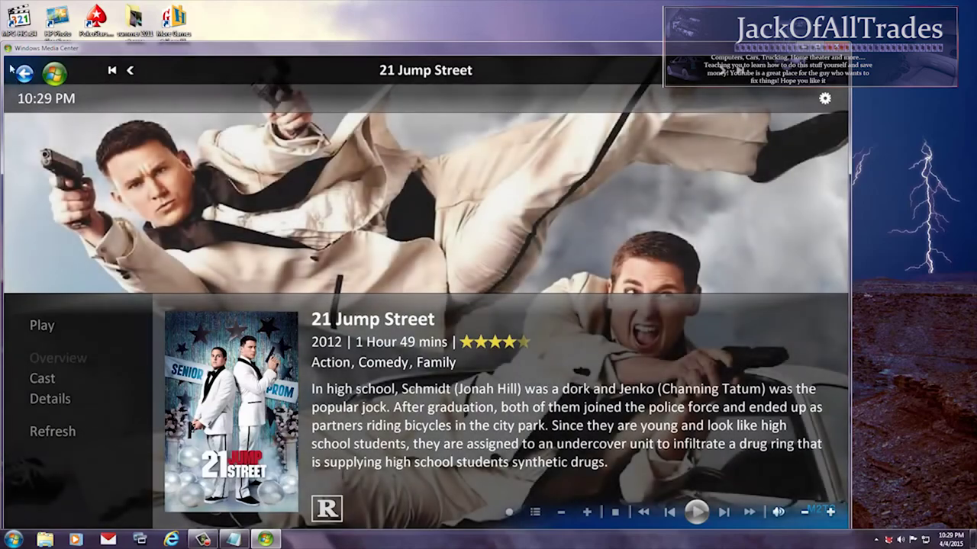
click(23, 74)
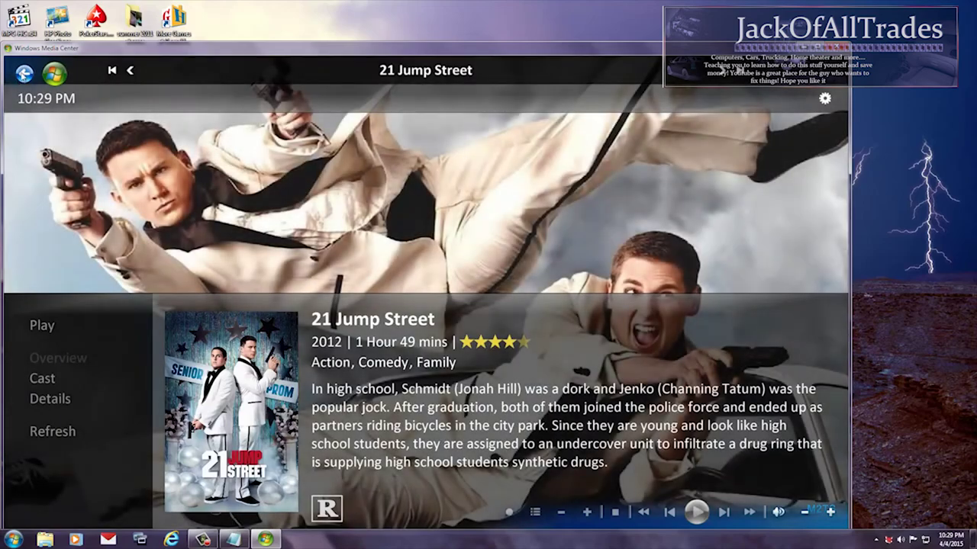
key(Right)
key(Right)
key(Right)
key(Right)
key(Right)
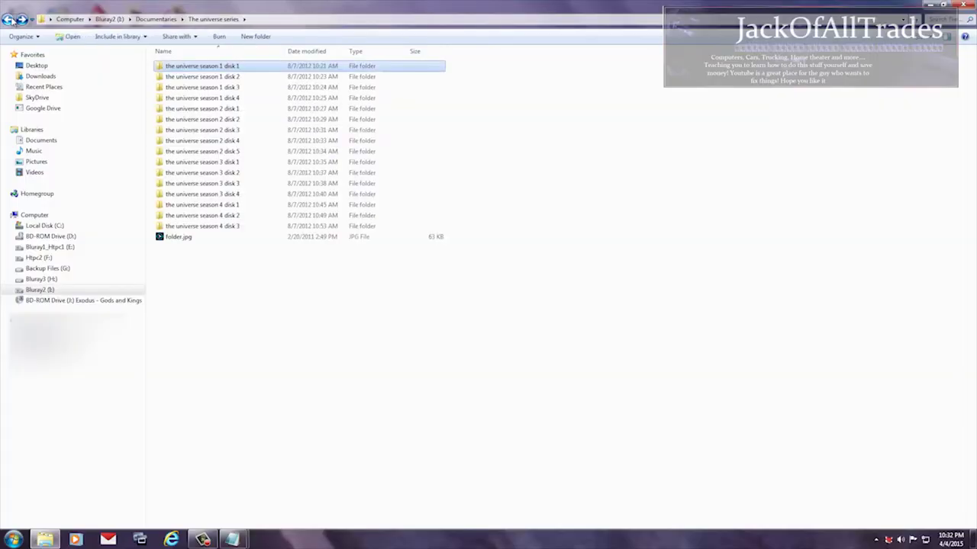
- In Windows Explorer, open Documentaries\african cats on Bluray2 (I:) and point out its MBMovie.json and movie.xml files
click(9, 20)
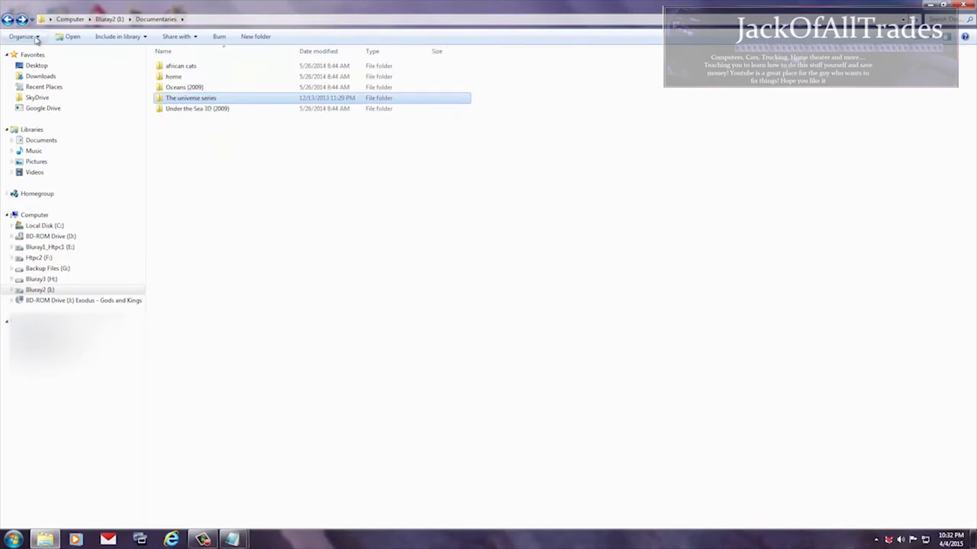
click(8, 20)
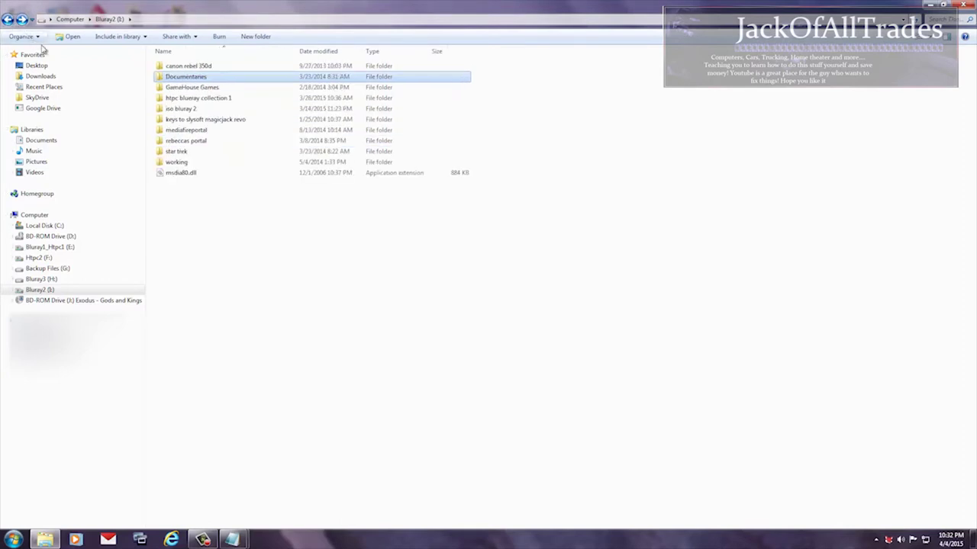
double_click(200, 77)
double_click(187, 67)
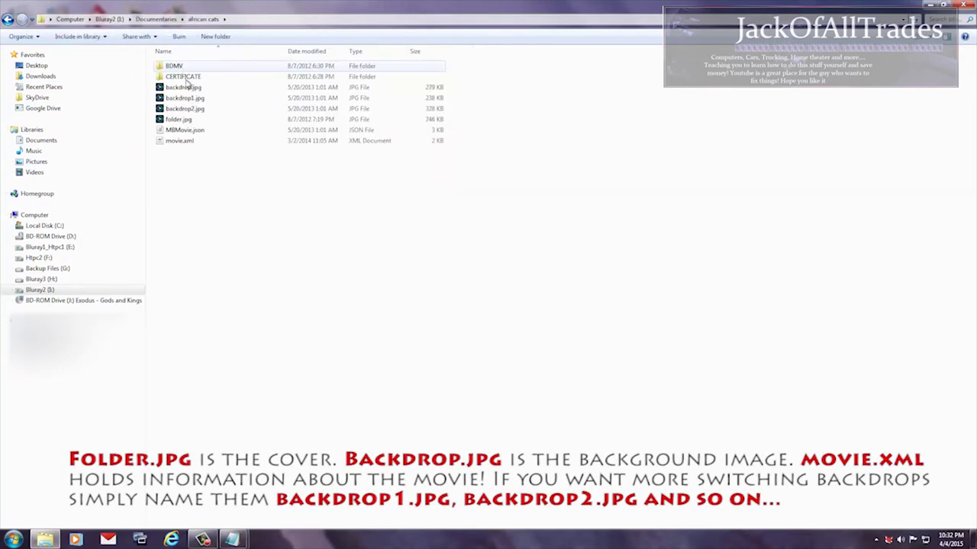
click(183, 130)
click(187, 142)
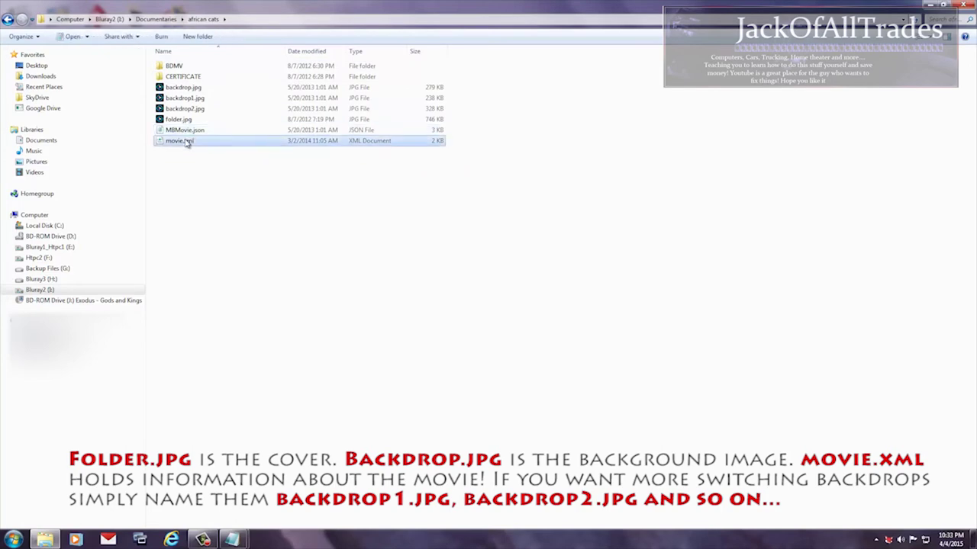
- Open movie.xml for editing in Notepad and point out its Description tags and the synopsis between them, closing the file when done
right_click(187, 142)
click(221, 168)
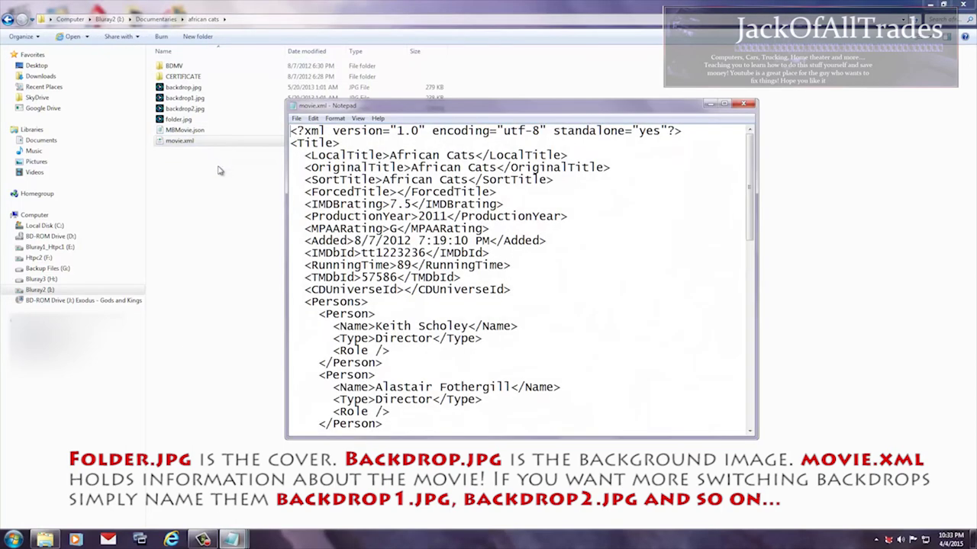
scroll(477, 220, down, 14)
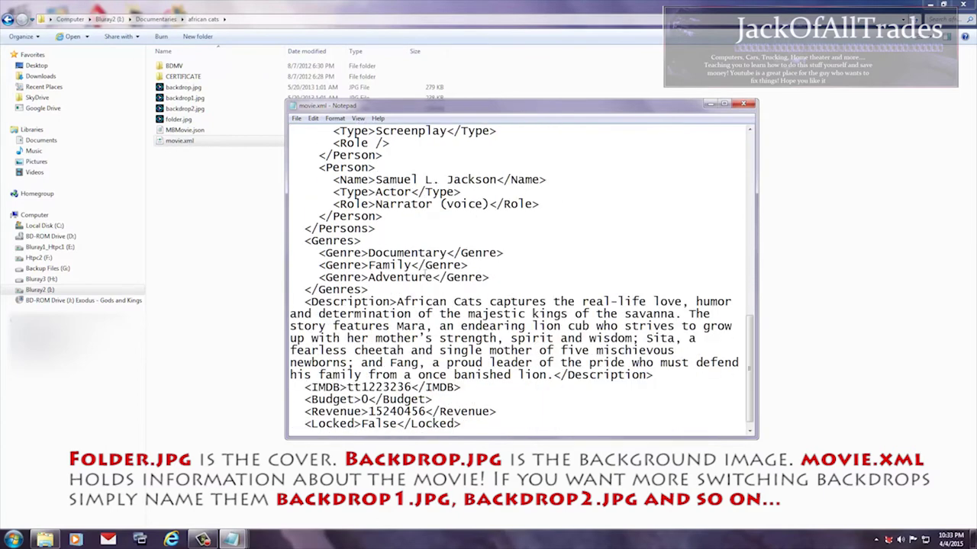
drag(305, 301, 397, 301)
scroll(399, 302, down, 1)
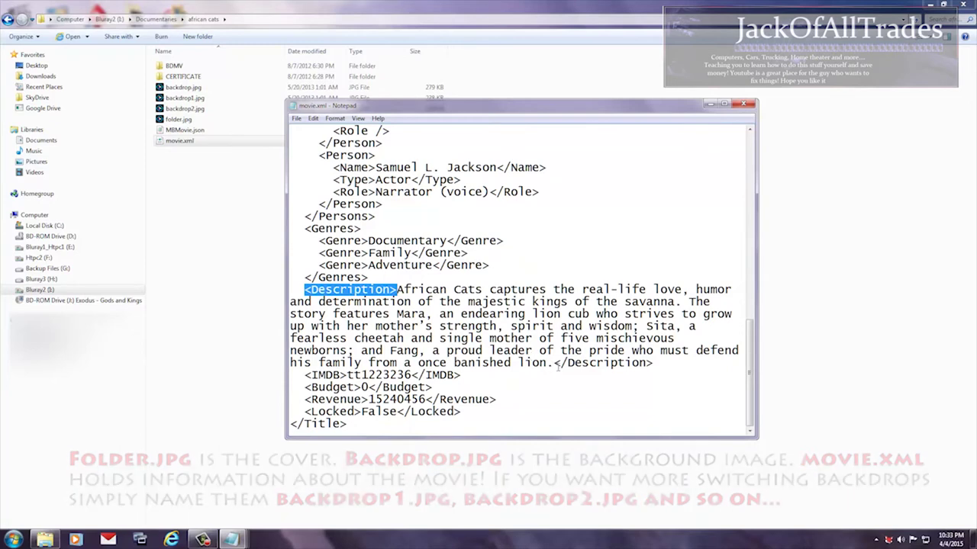
drag(554, 363, 667, 363)
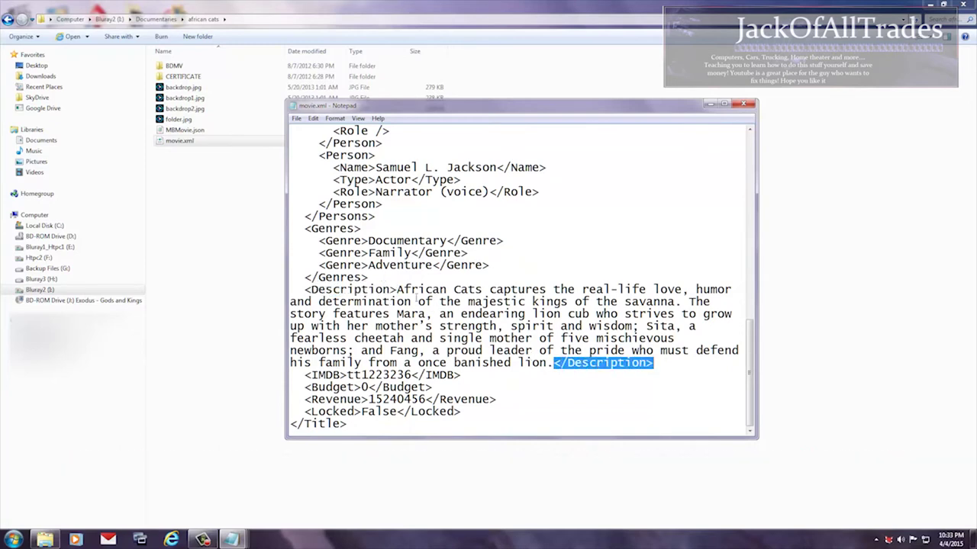
drag(397, 289, 550, 365)
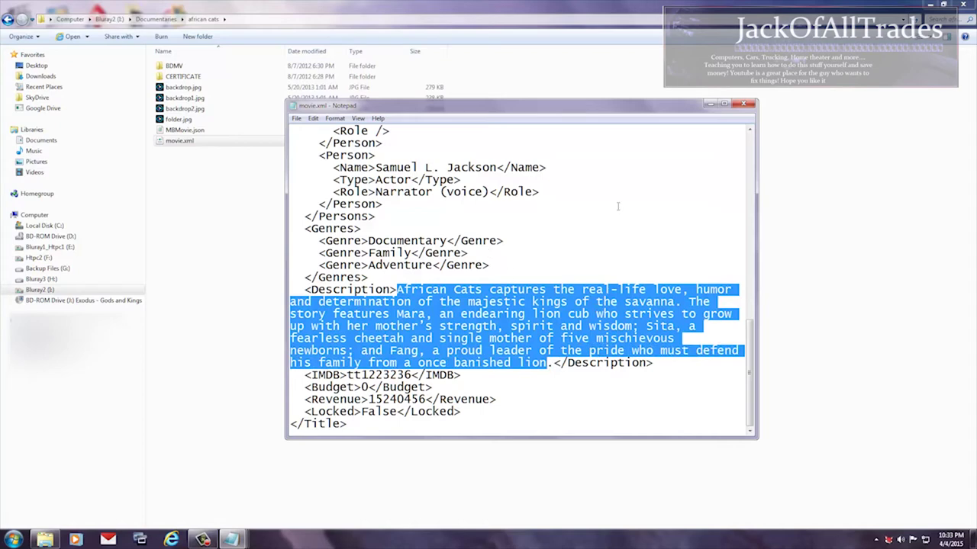
click(747, 104)
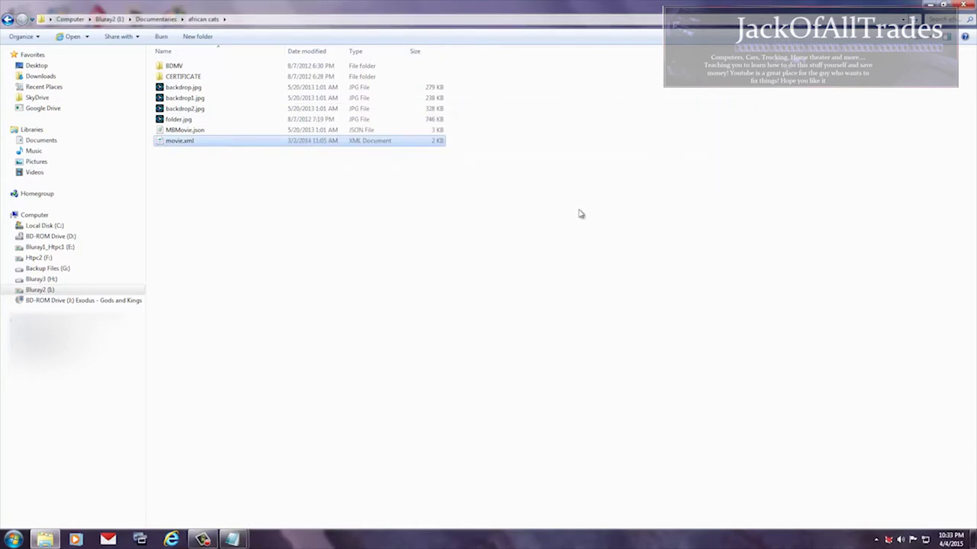
- Switch to Windows Media Center and open African Cats in the Documentaries collection to view its overview
click(148, 540)
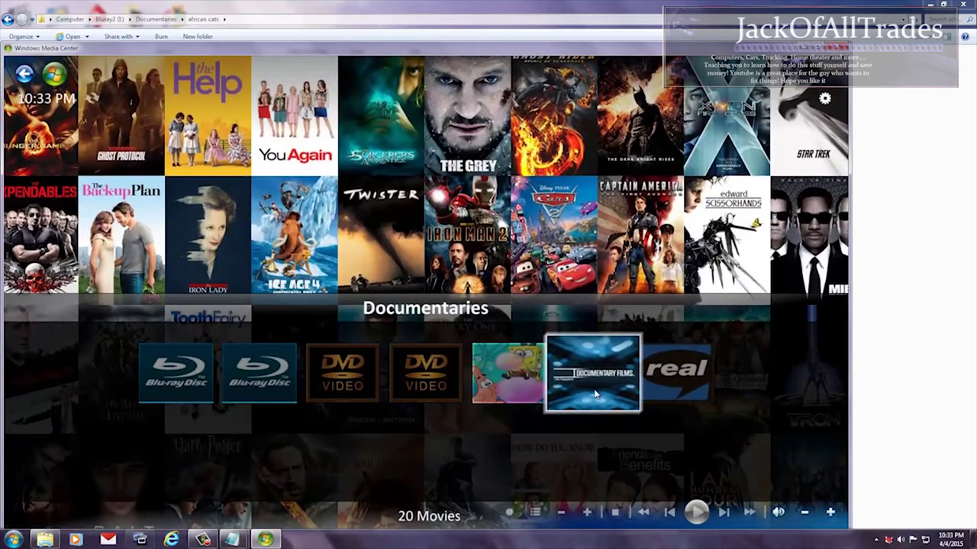
click(596, 393)
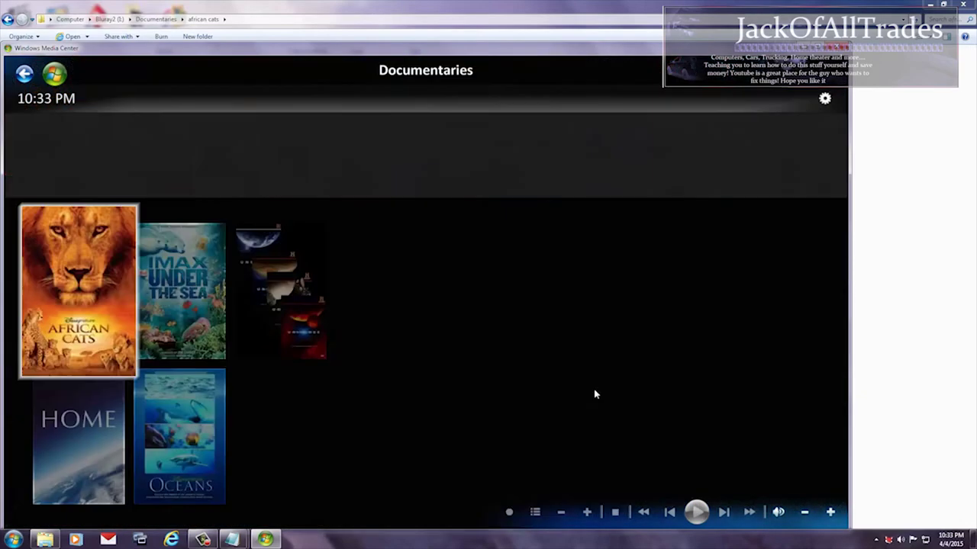
click(93, 309)
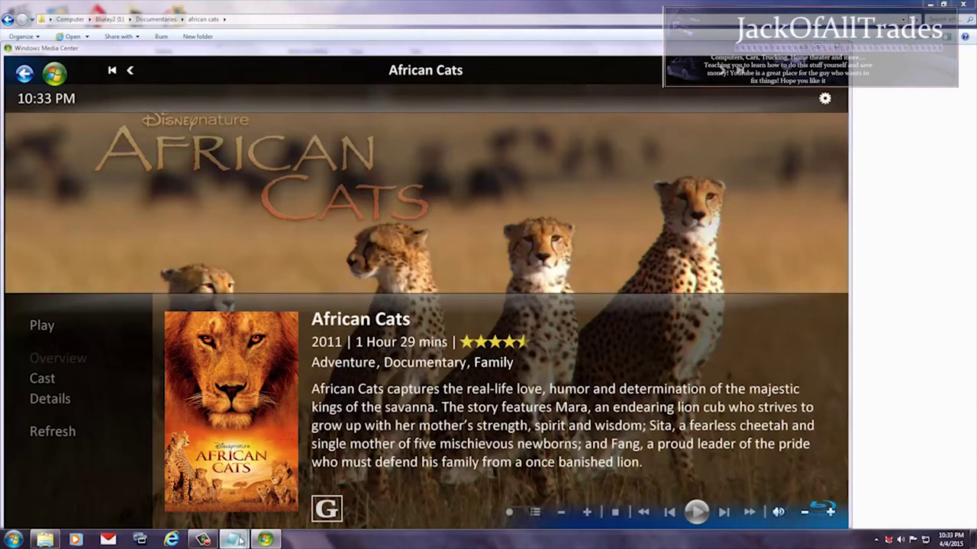
- Return to the african cats folder in Windows Explorer and reopen movie.xml for editing in Notepad
mouse_move(231, 539)
click(45, 540)
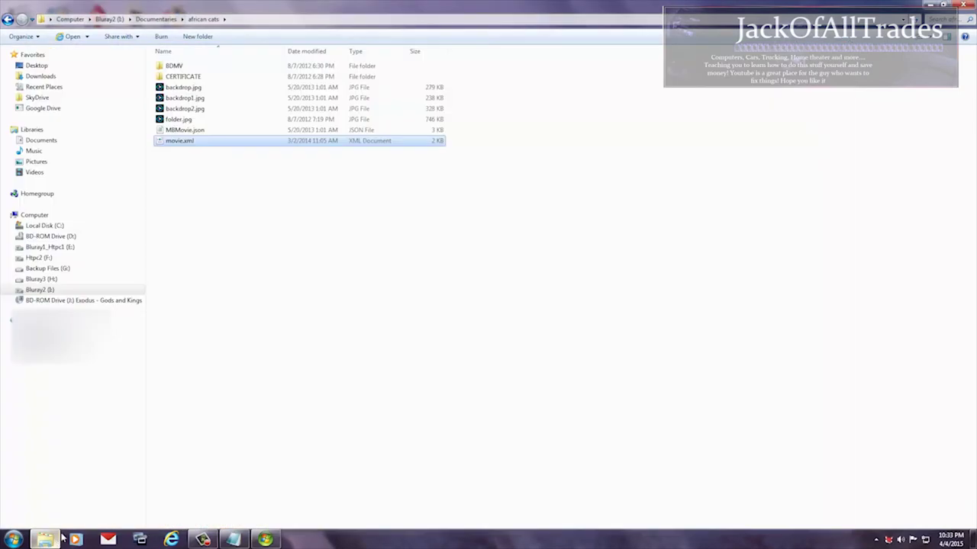
right_click(209, 145)
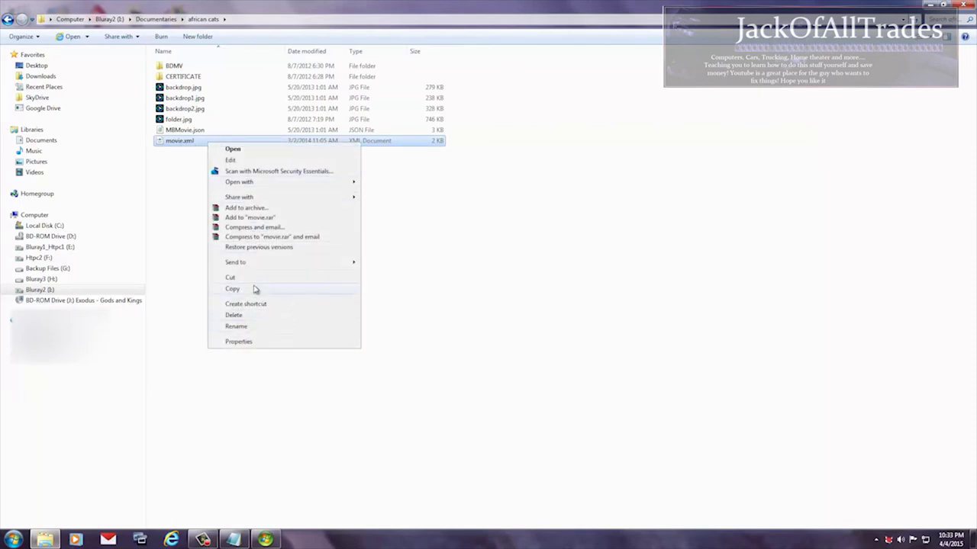
click(188, 132)
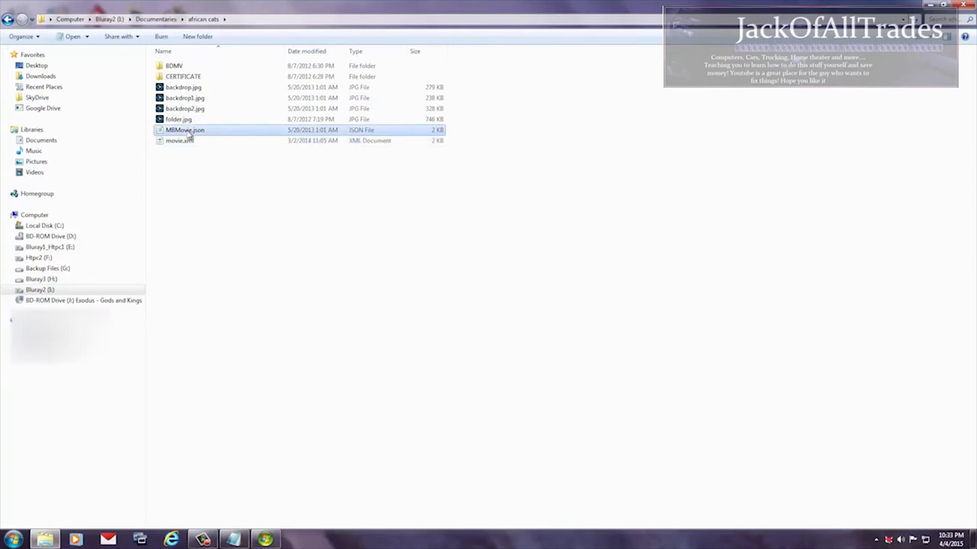
right_click(194, 141)
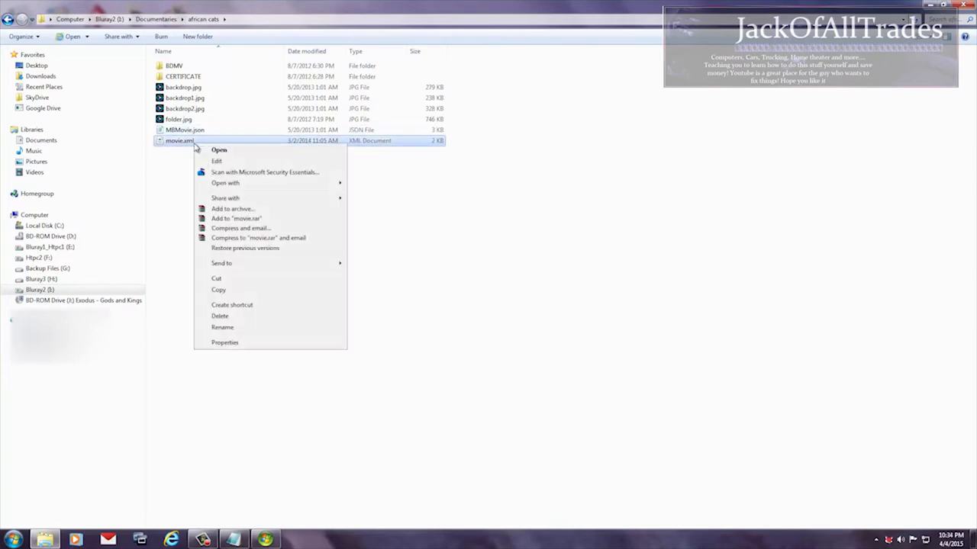
click(217, 161)
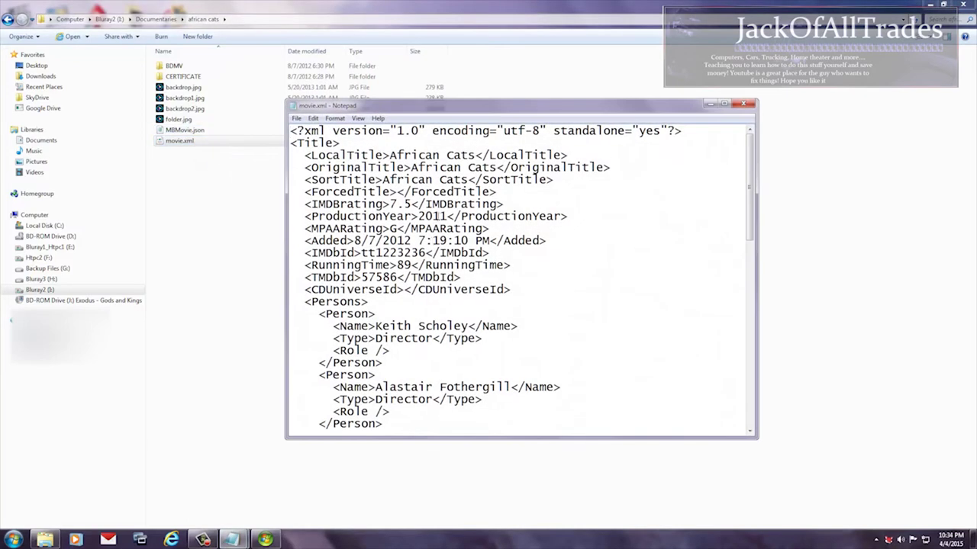
- Highlight the title, IMDB rating, production year, date-added and TMDb ID entries of movie.xml in turn
drag(391, 156, 522, 190)
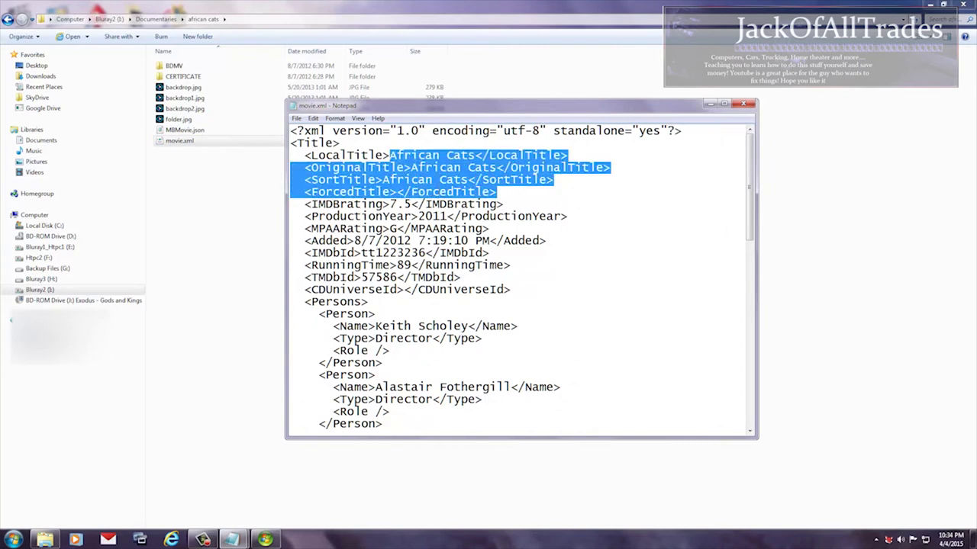
drag(390, 204, 512, 203)
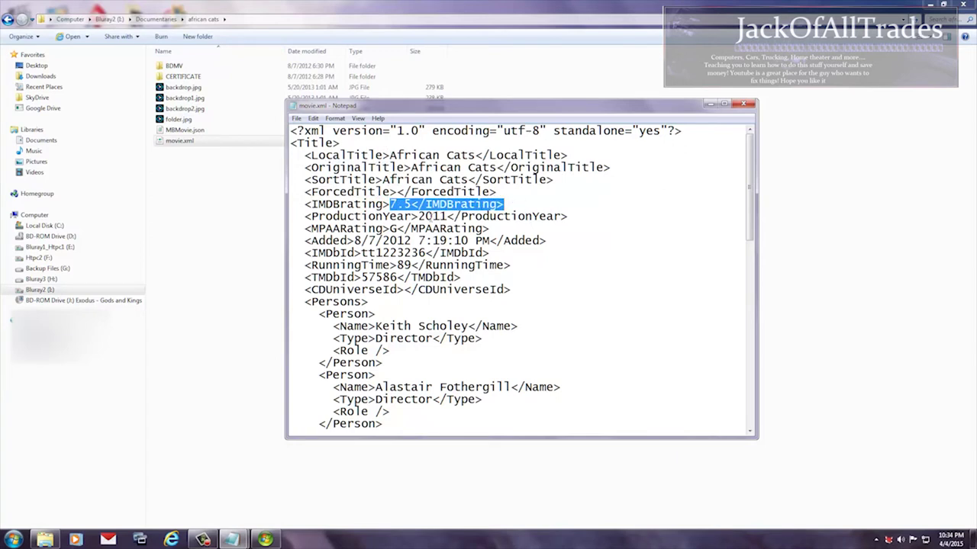
drag(419, 216, 464, 217)
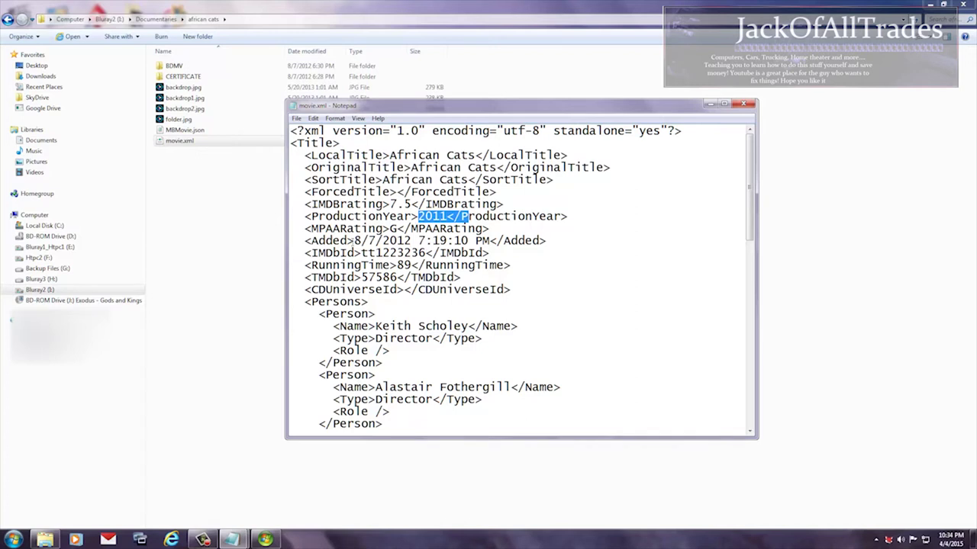
drag(355, 240, 518, 241)
scroll(508, 323, down, 1)
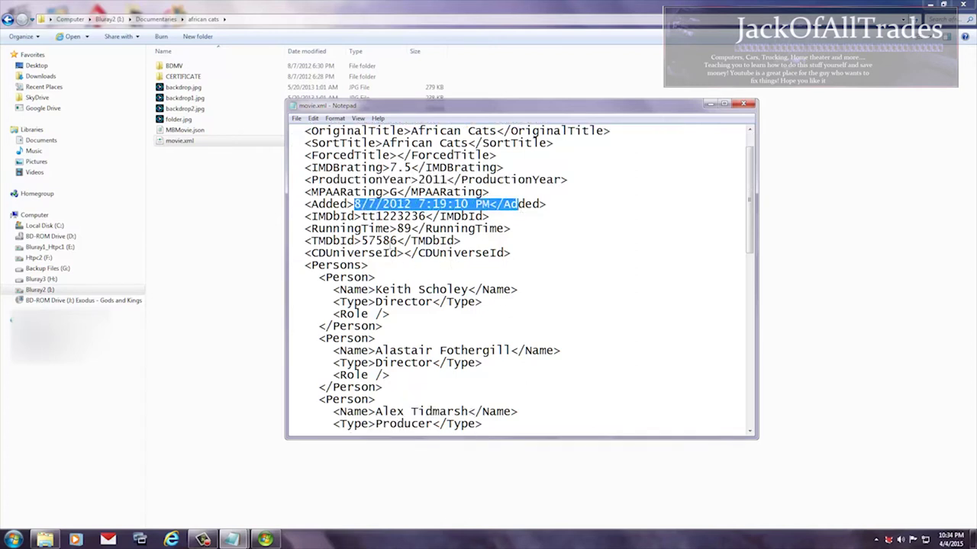
drag(359, 241, 418, 264)
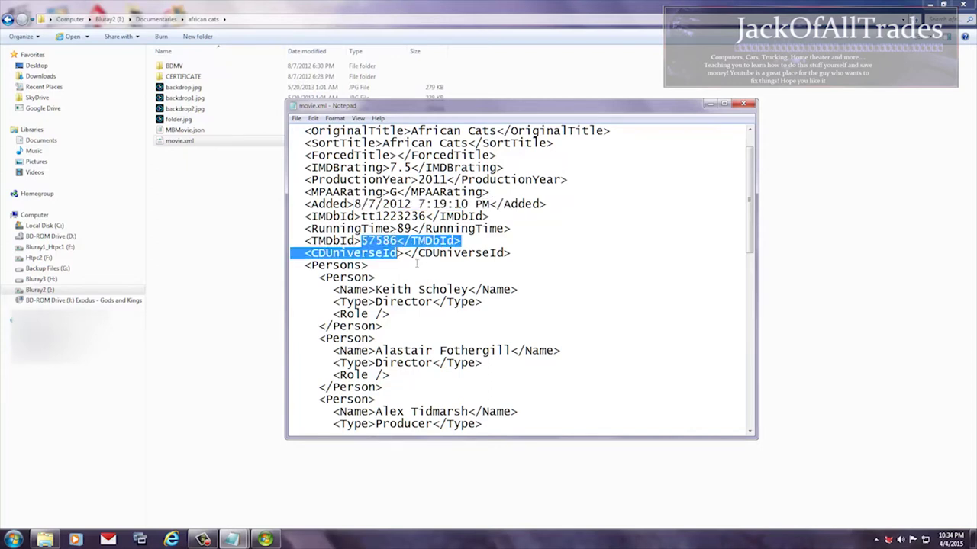
- Review the Persons entries in movie.xml and highlight the name of the actor listed as Narrator (voice)
scroll(431, 267, down, 4)
scroll(430, 267, down, 1)
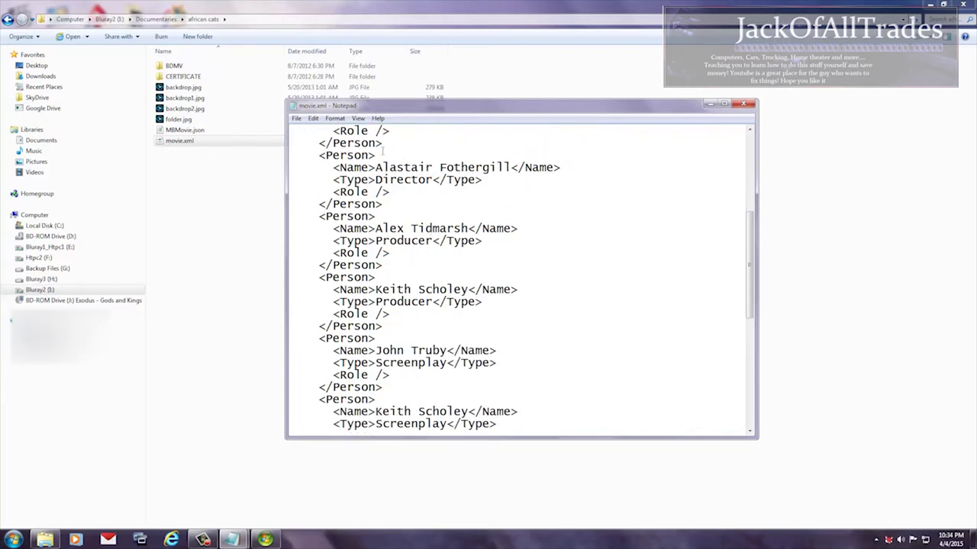
scroll(405, 327, down, 8)
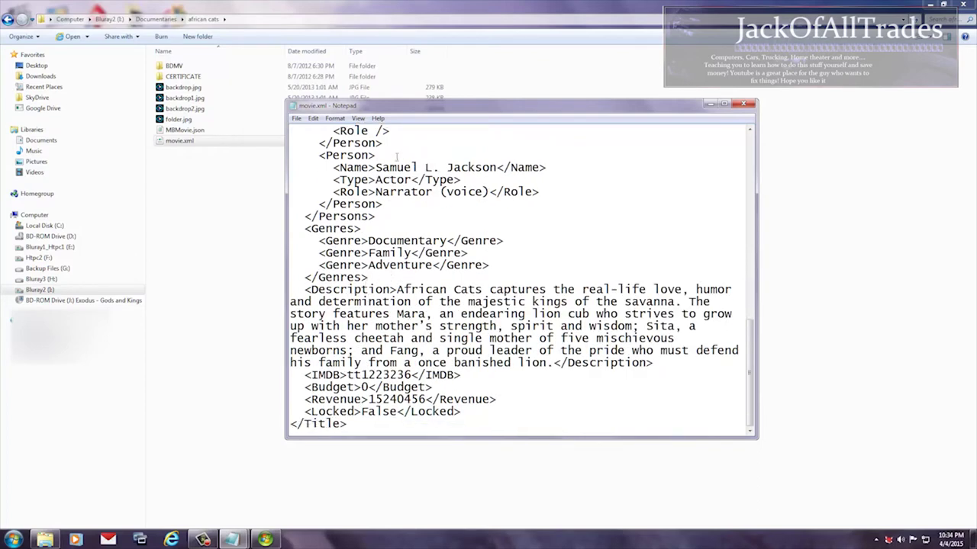
drag(376, 168, 497, 167)
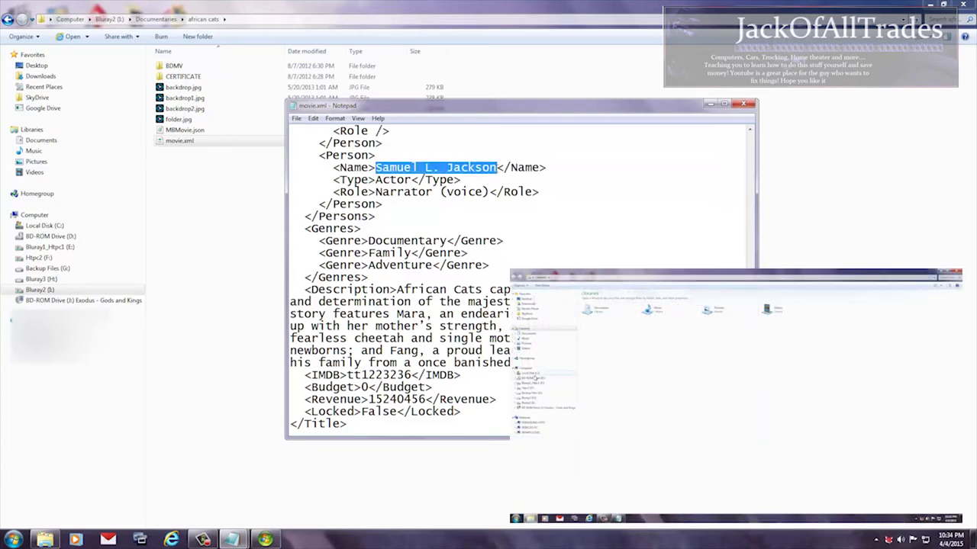